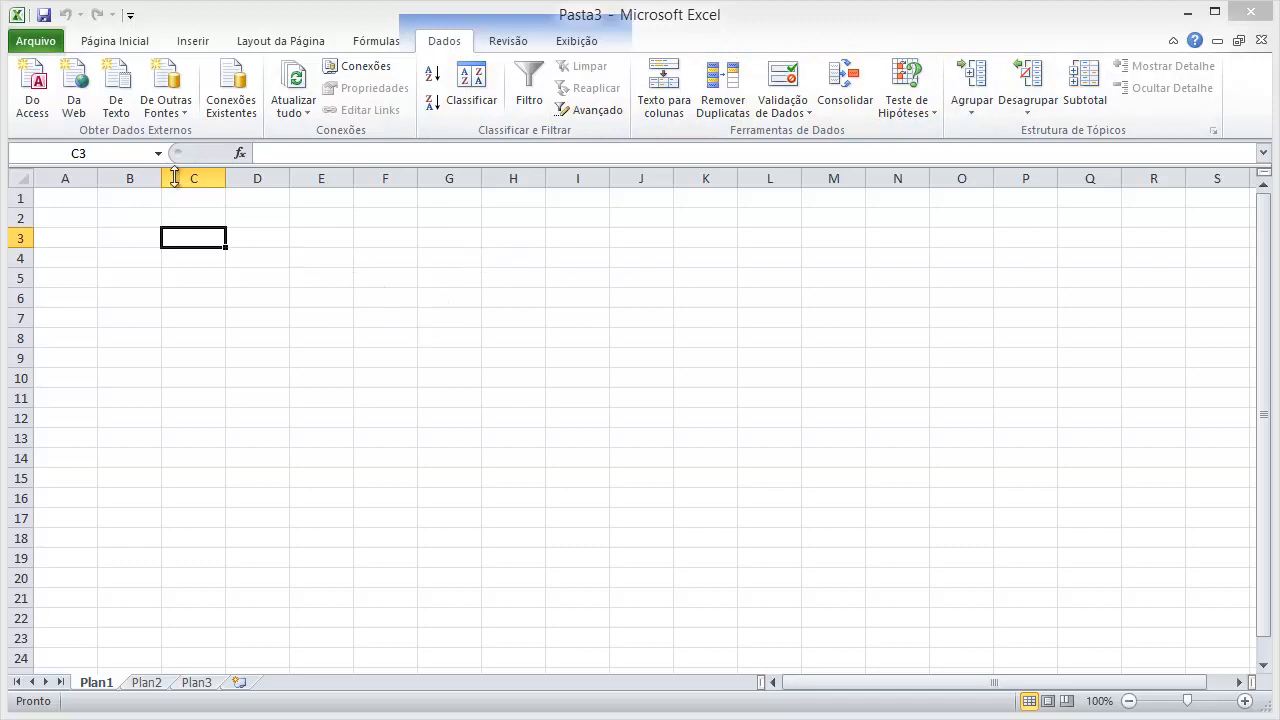
# Enable the Solver add-in through the Excel add-ins manager.
pyautogui.click(44, 48)
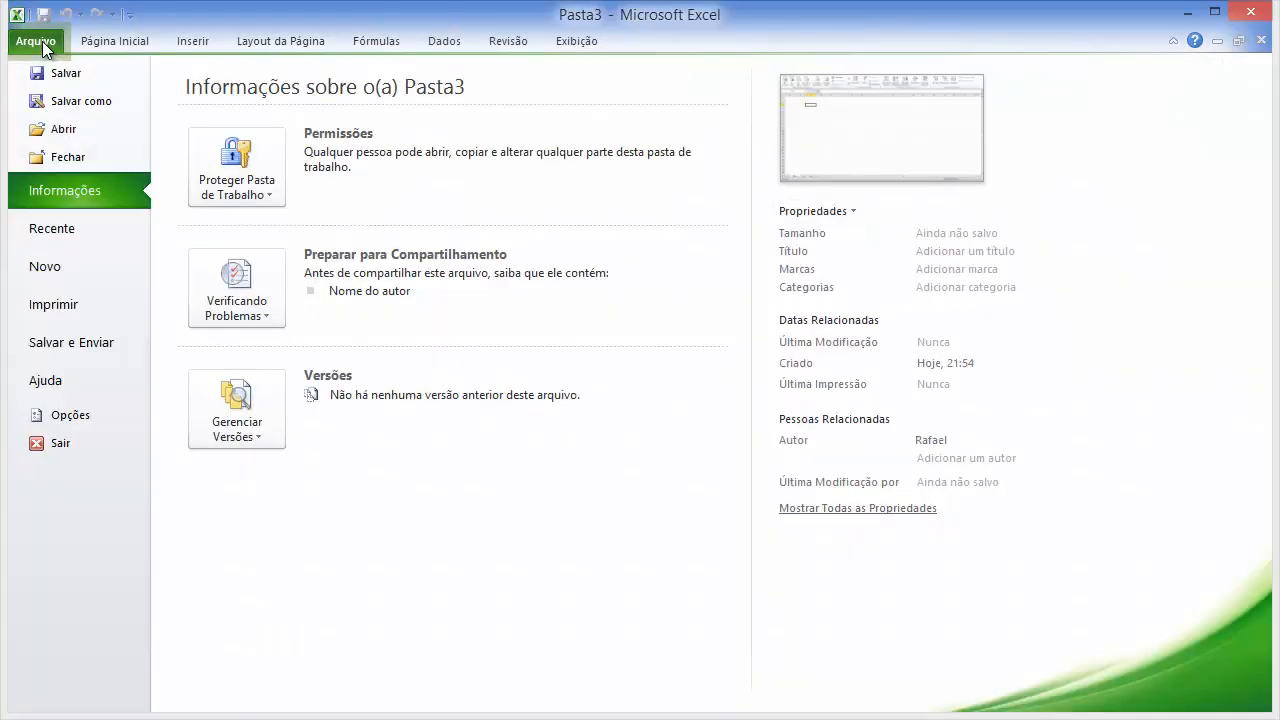
pyautogui.click(69, 413)
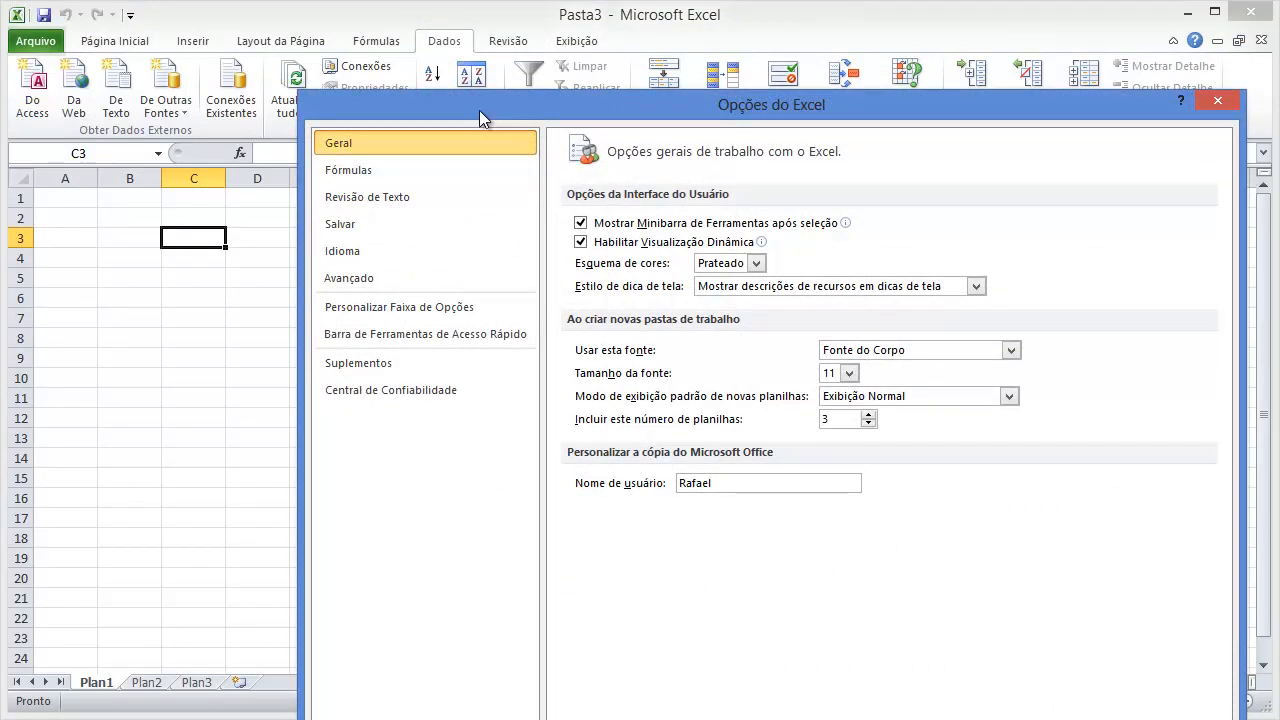
pyautogui.moveTo(479, 110); pyautogui.dragTo(379, 54)
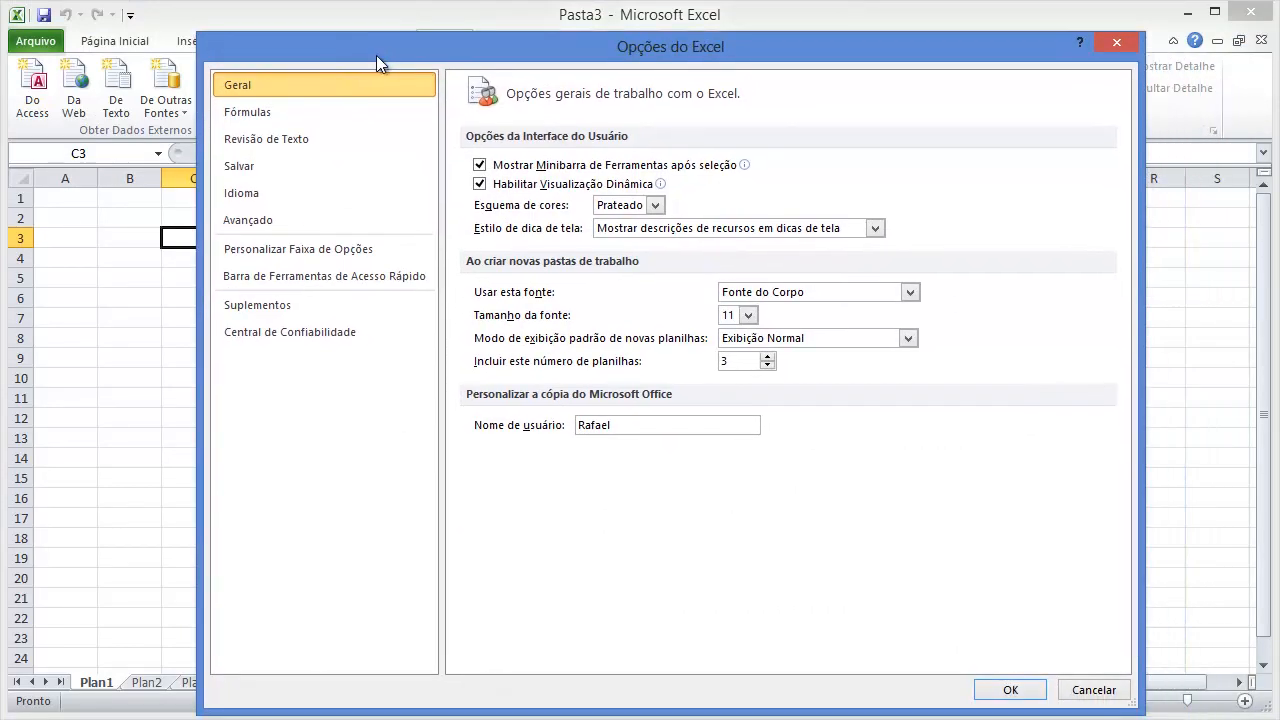
pyautogui.click(278, 308)
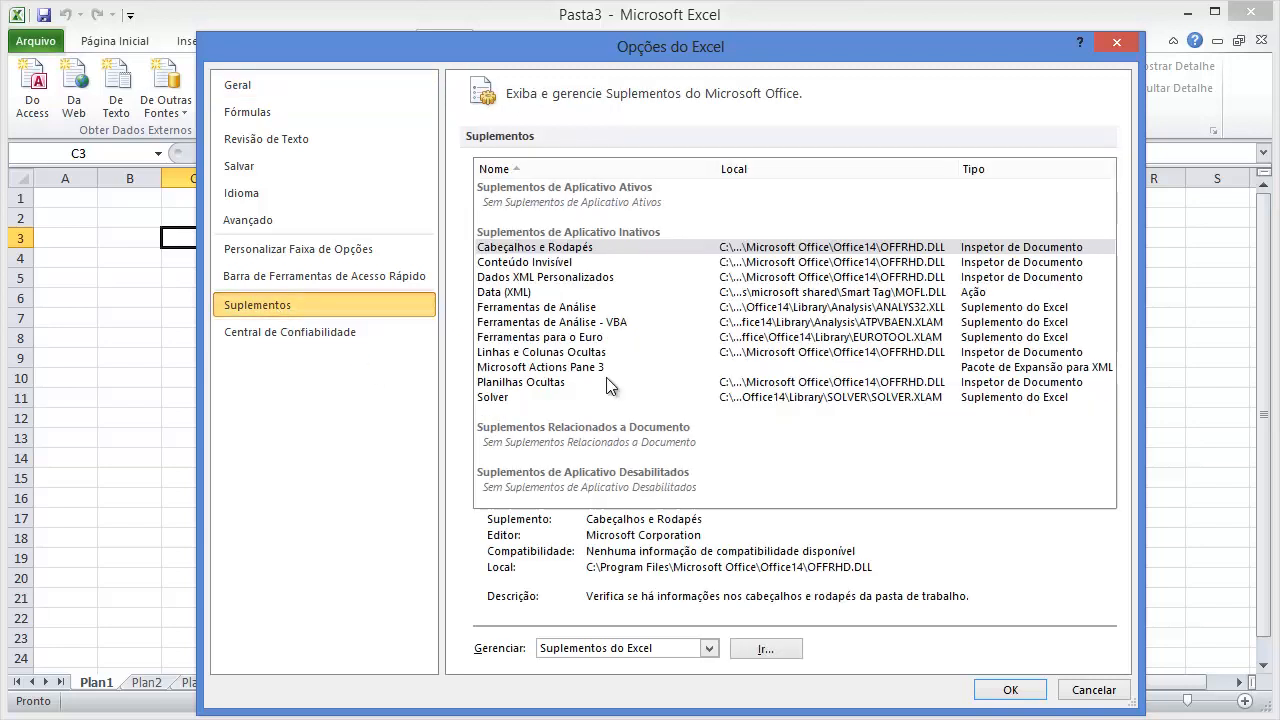
pyautogui.click(499, 398)
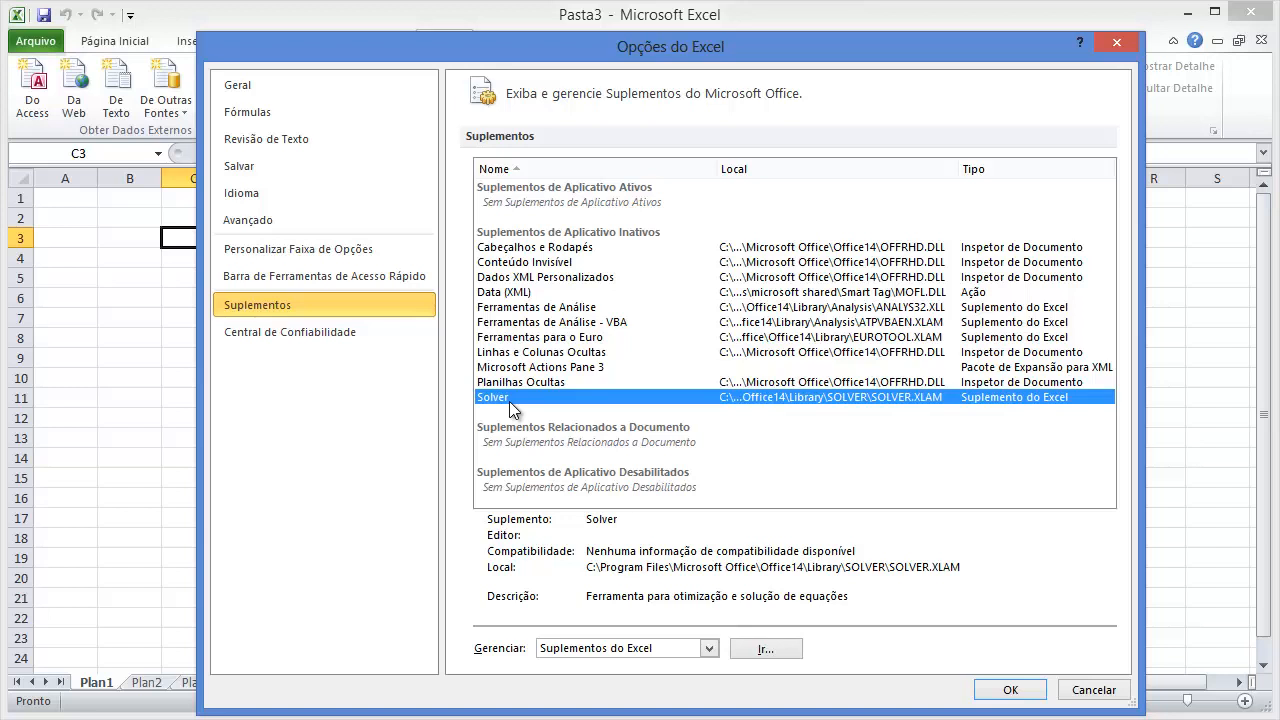
pyautogui.press('Tab')
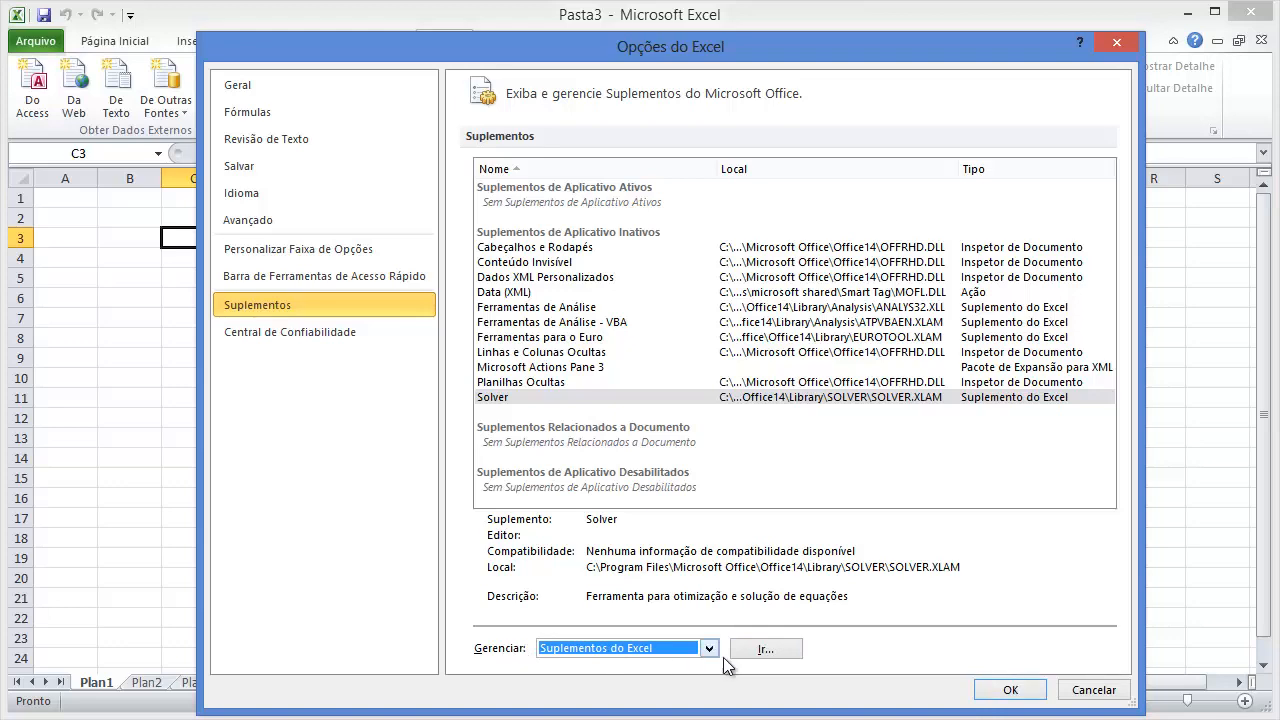
pyautogui.click(764, 650)
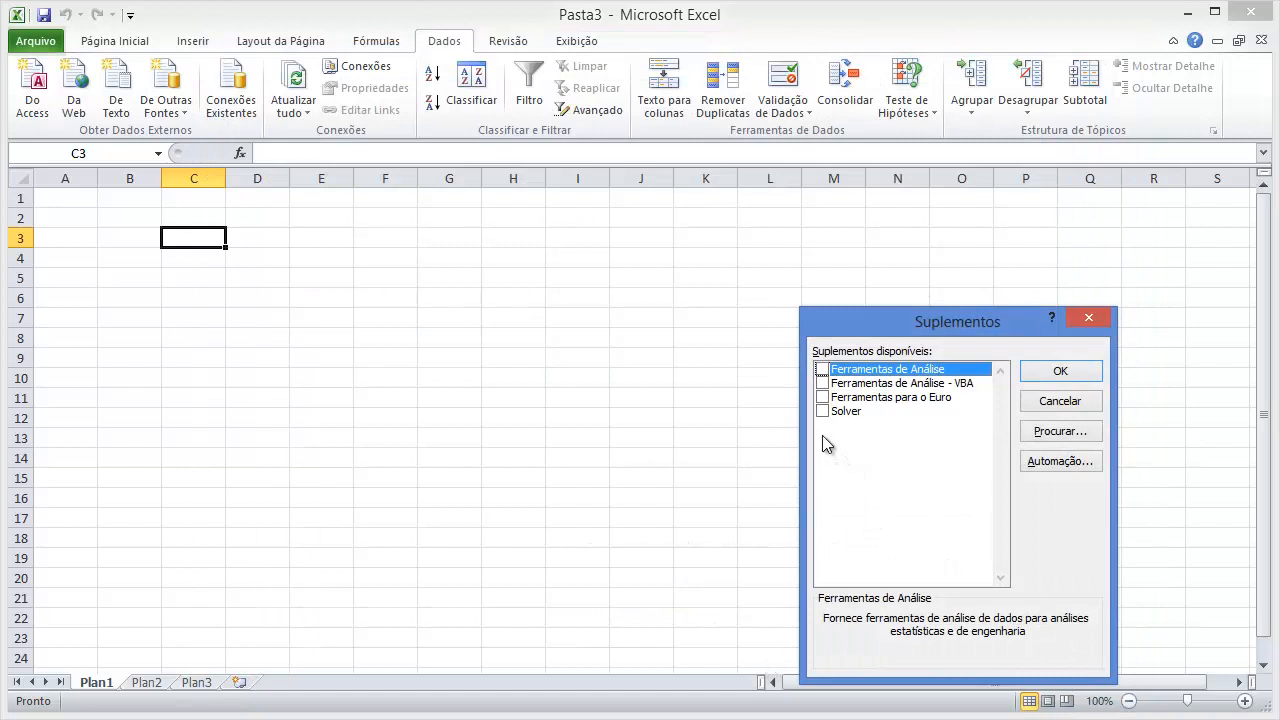
pyautogui.click(823, 410)
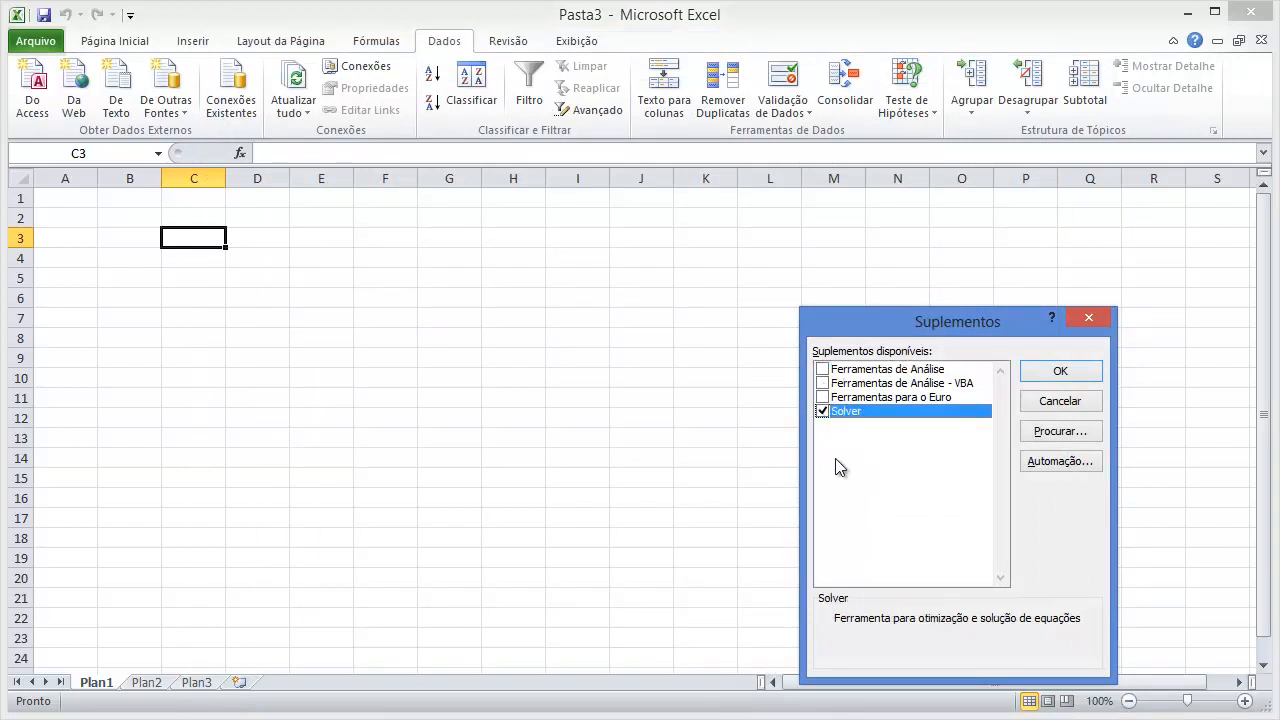
pyautogui.click(1064, 371)
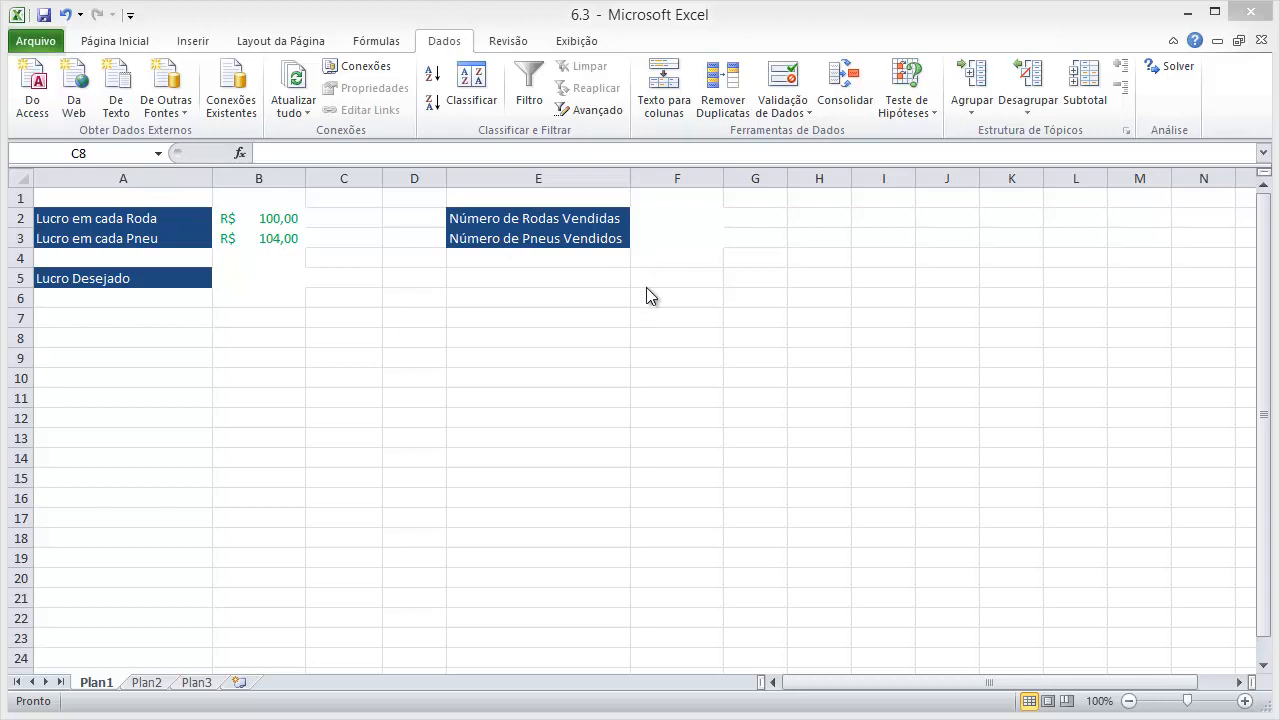
# Start the Lucro Desejado formula in B5 with the parenthesized wheel profit term =(F2*B2).
pyautogui.click(654, 218)
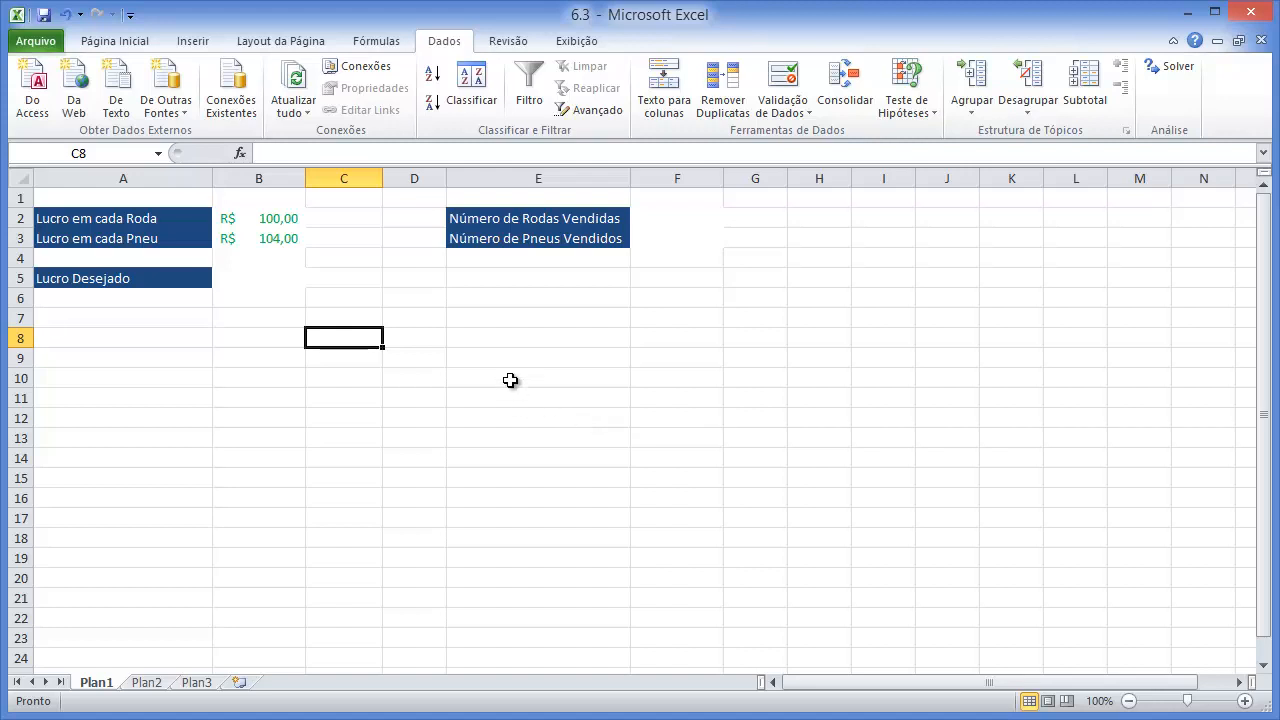
pyautogui.click(262, 277)
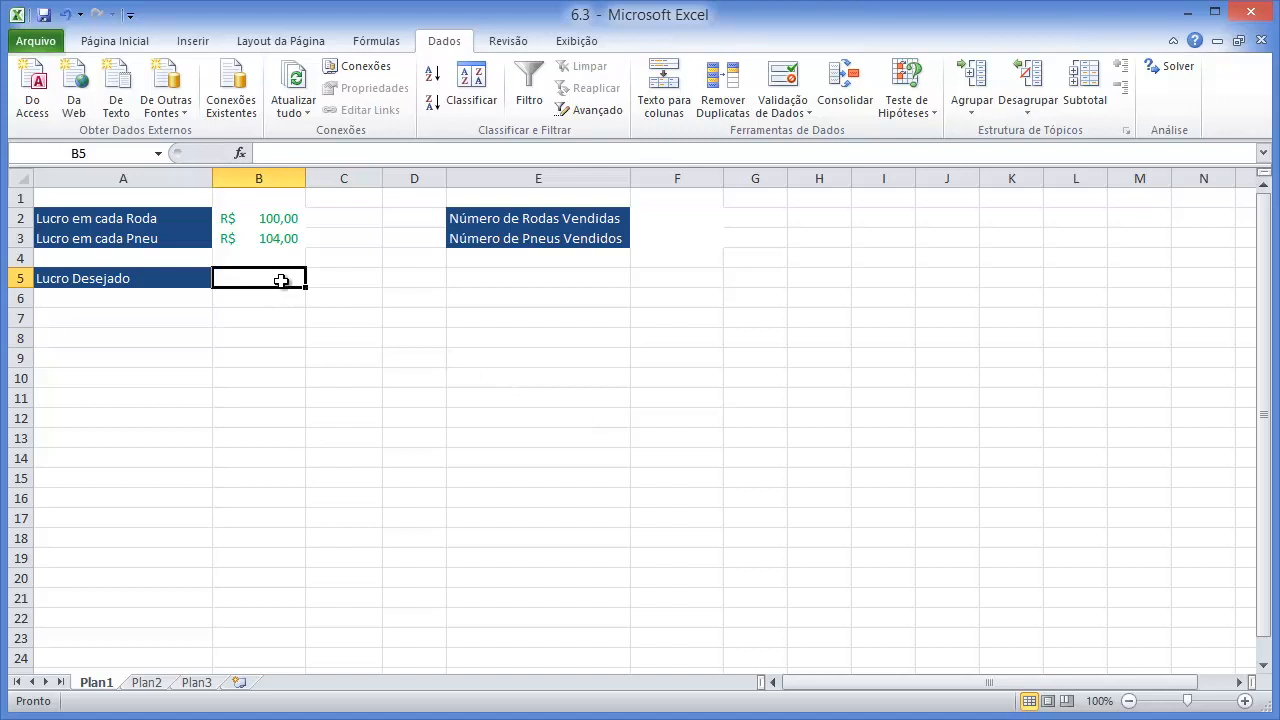
pyautogui.write('=')
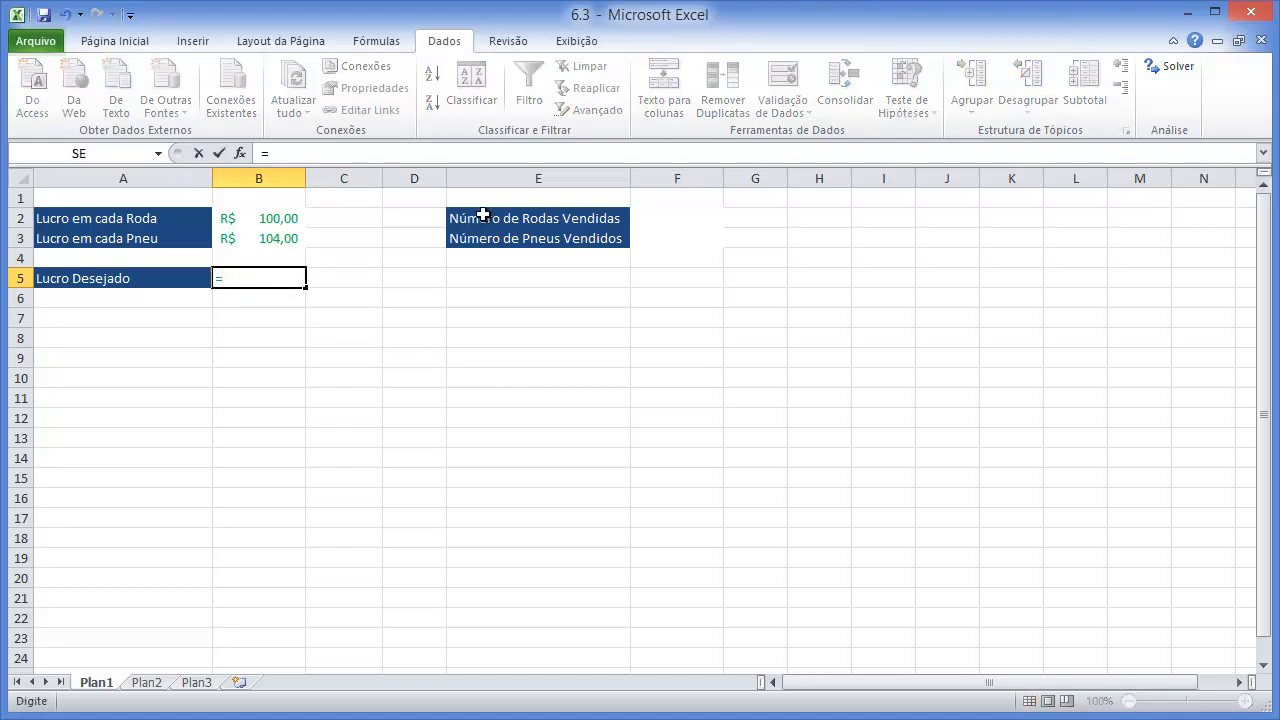
pyautogui.click(658, 218)
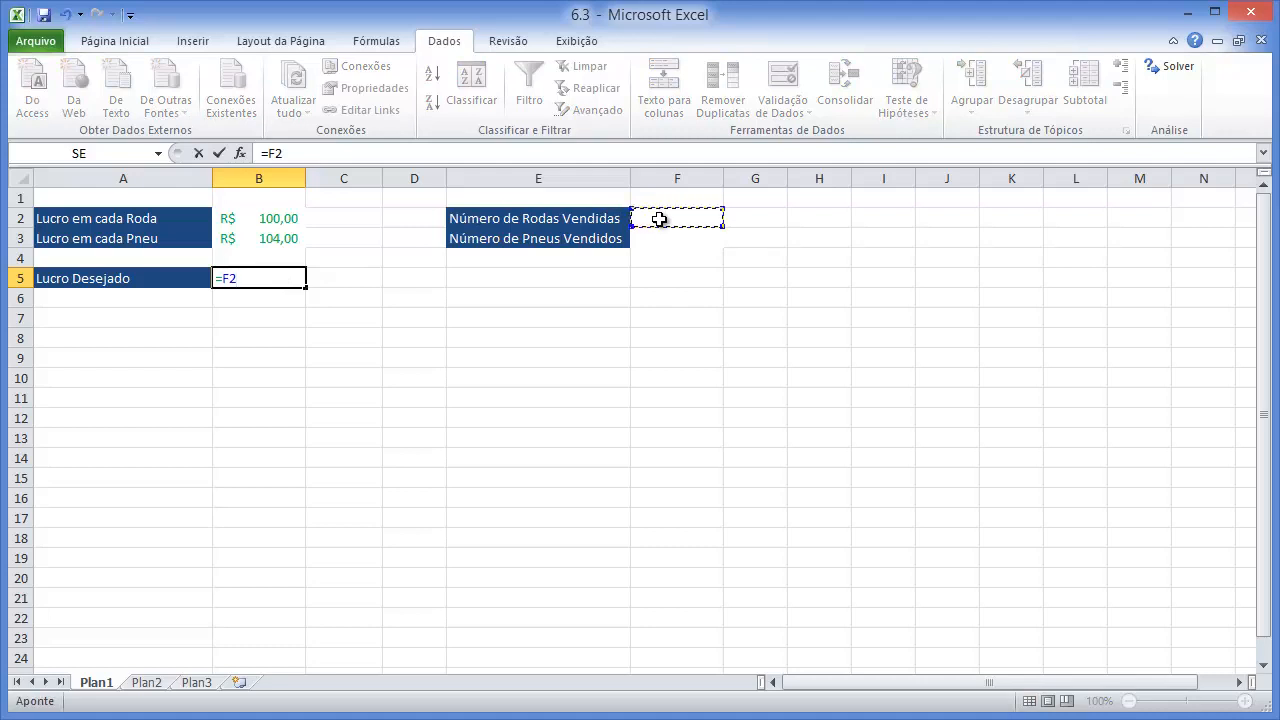
pyautogui.write('*')
pyautogui.click(255, 220)
pyautogui.click(223, 279)
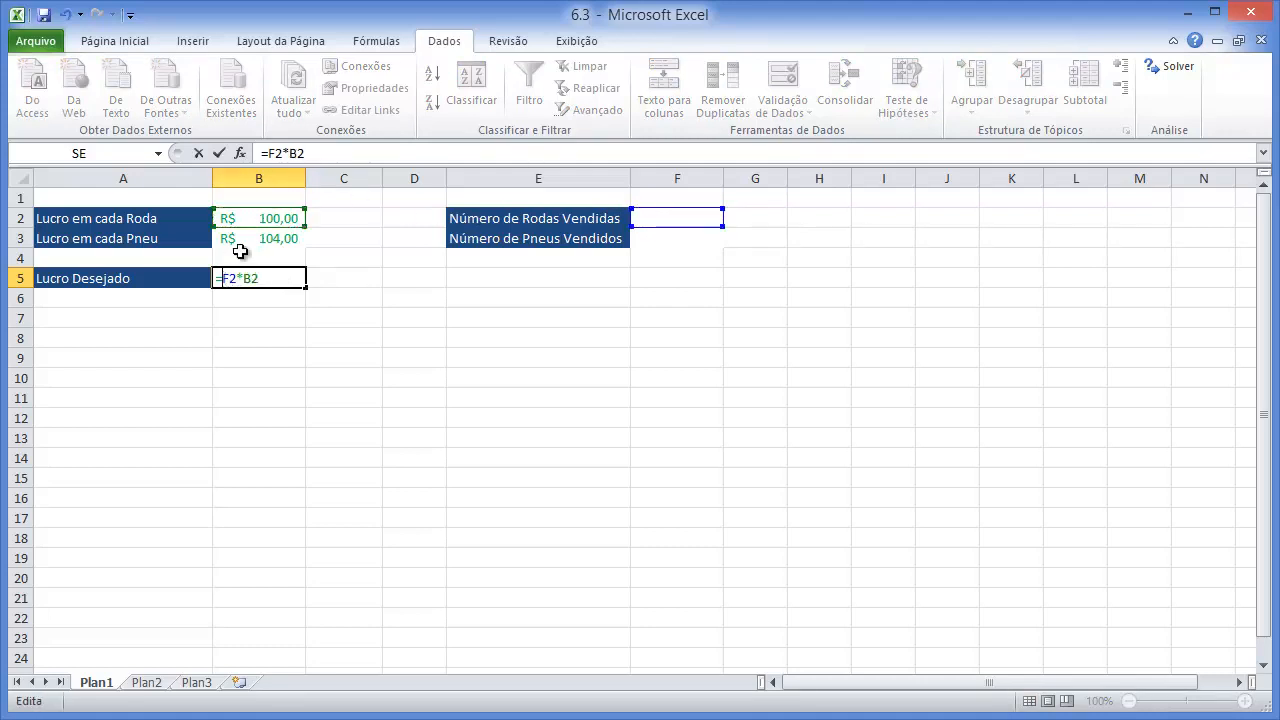
pyautogui.write('(')
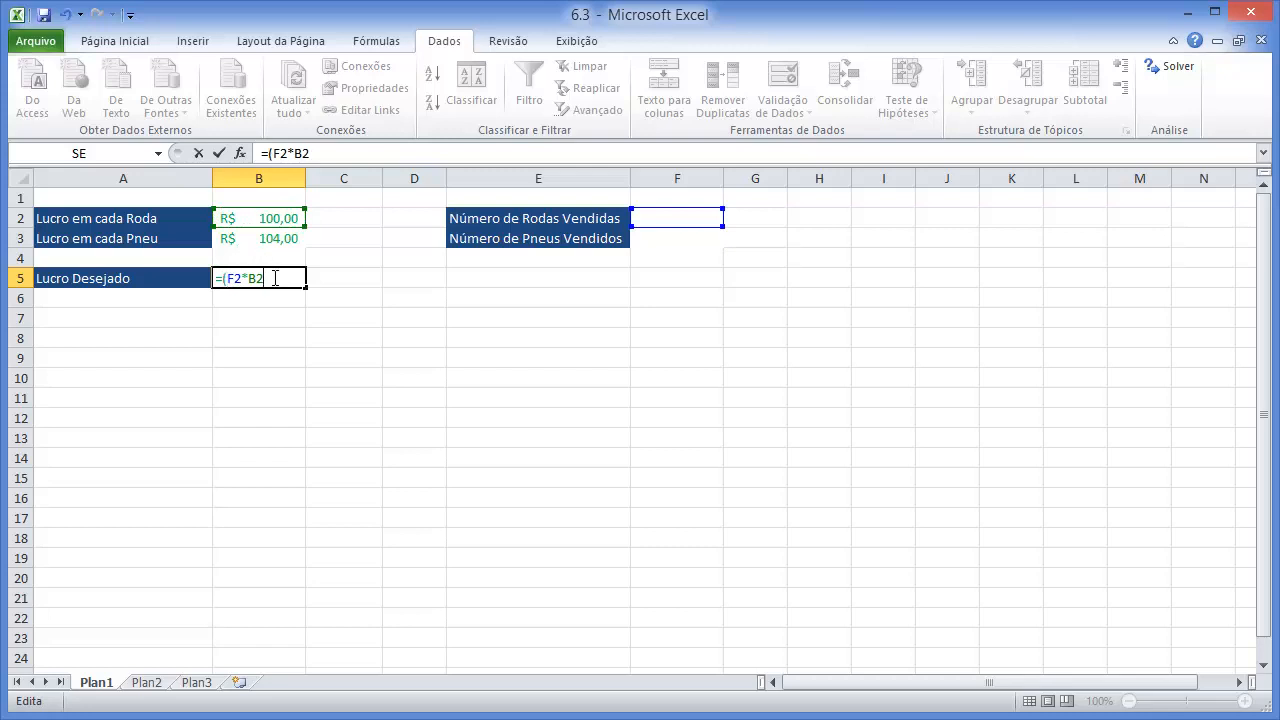
pyautogui.click(275, 279)
pyautogui.write(')+(')
# Complete the B5 formula by adding the tire profit term +(B3*F3).
pyautogui.click(262, 238)
pyautogui.write('*')
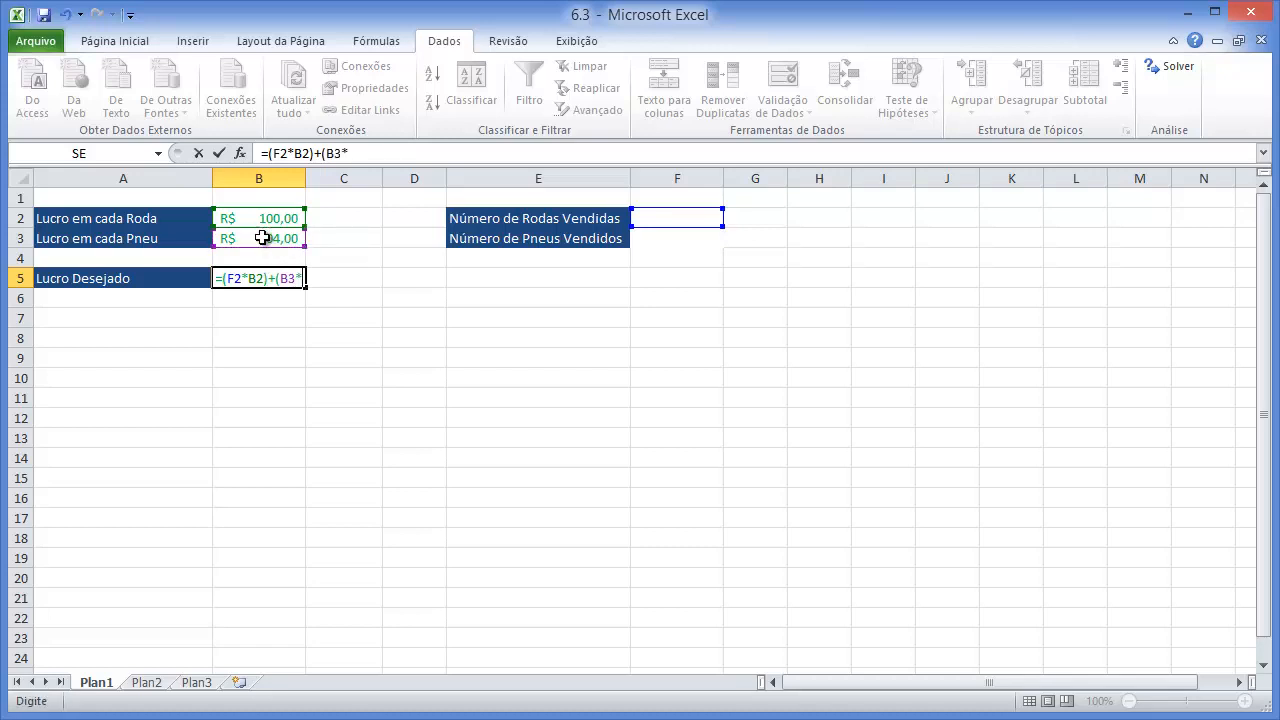
pyautogui.click(652, 247)
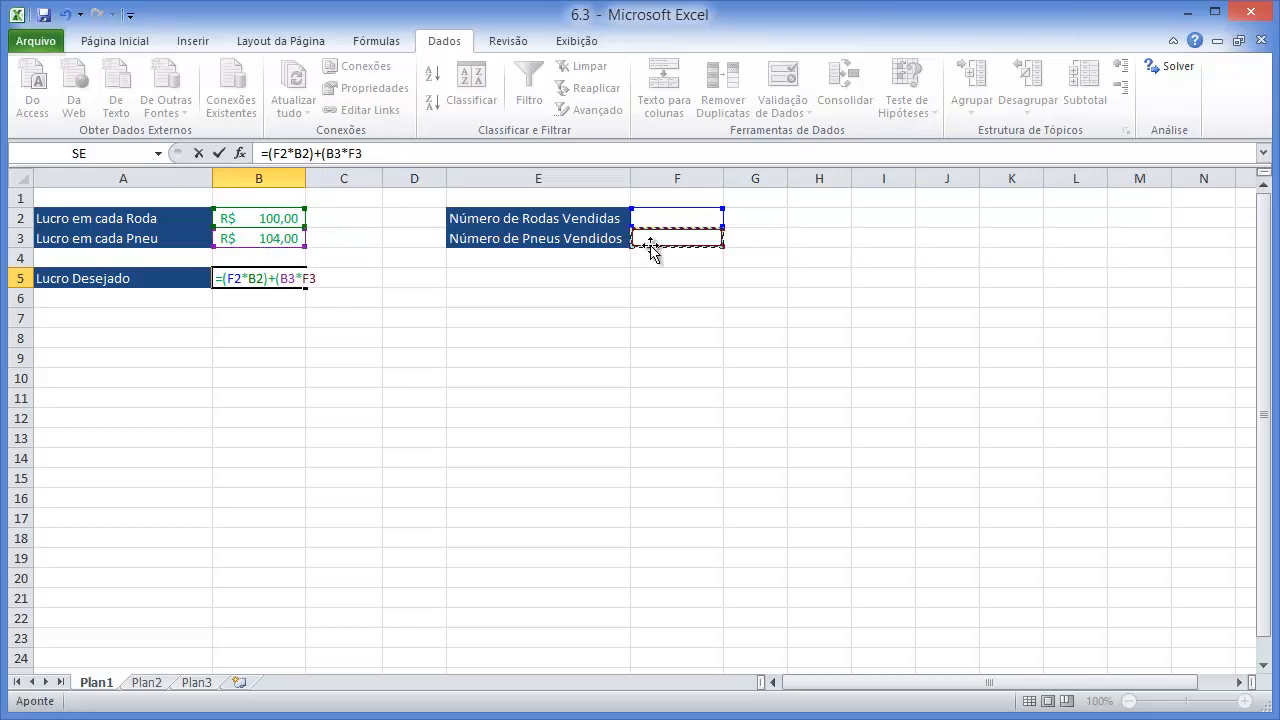
pyautogui.write(')')
pyautogui.press('Return')
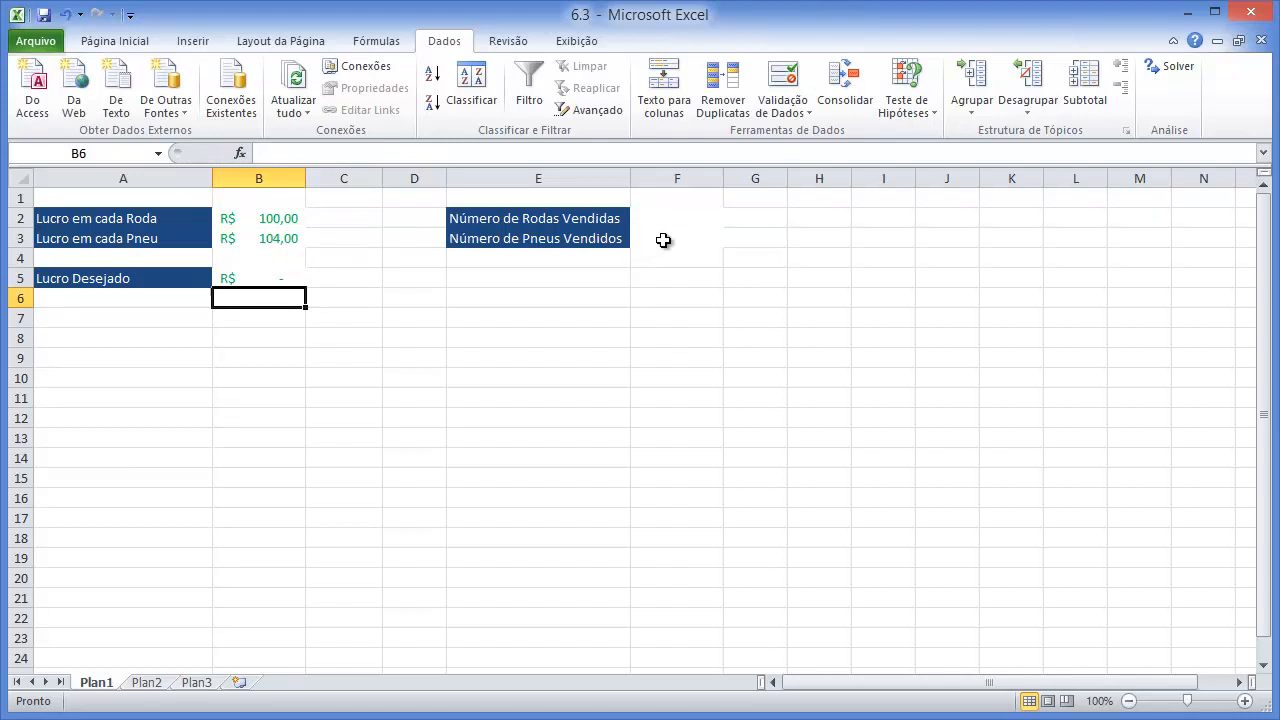
# Open the Solver parameters and set the Lucro Desejado cell B5 as the objective.
pyautogui.click(1159, 71)
pyautogui.moveTo(960, 172); pyautogui.dragTo(921, 117)
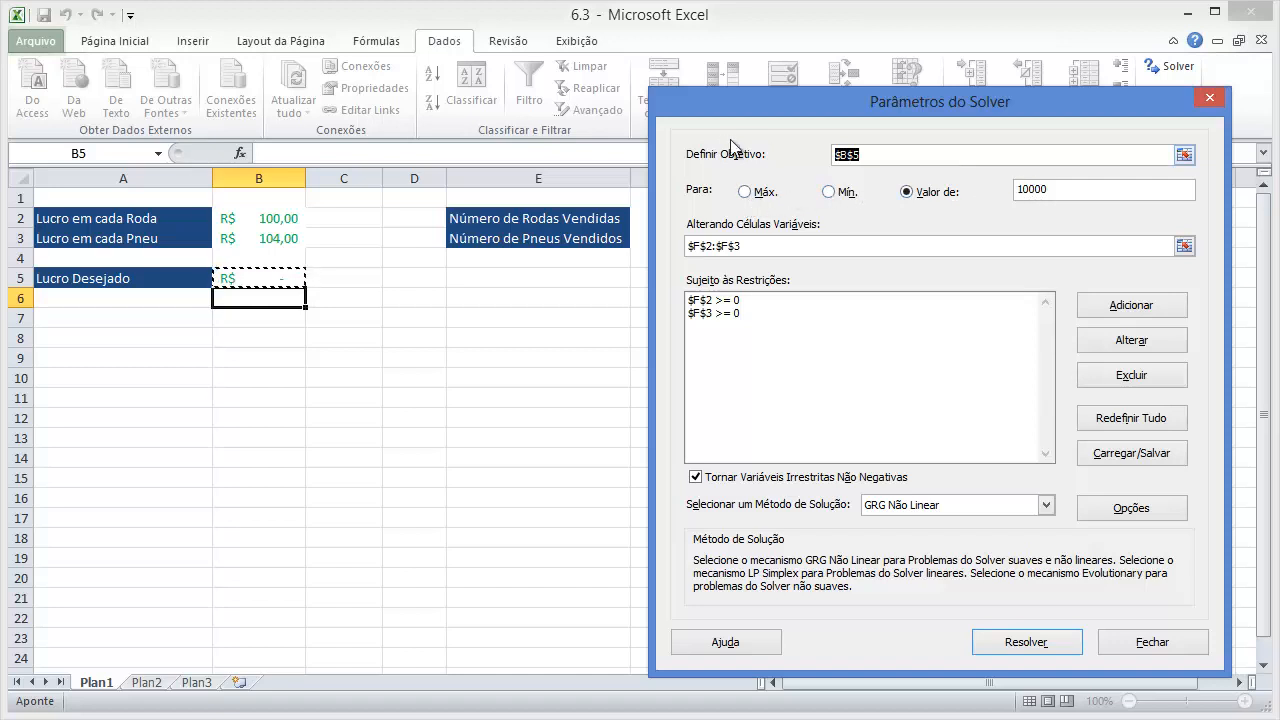
pyautogui.click(1184, 154)
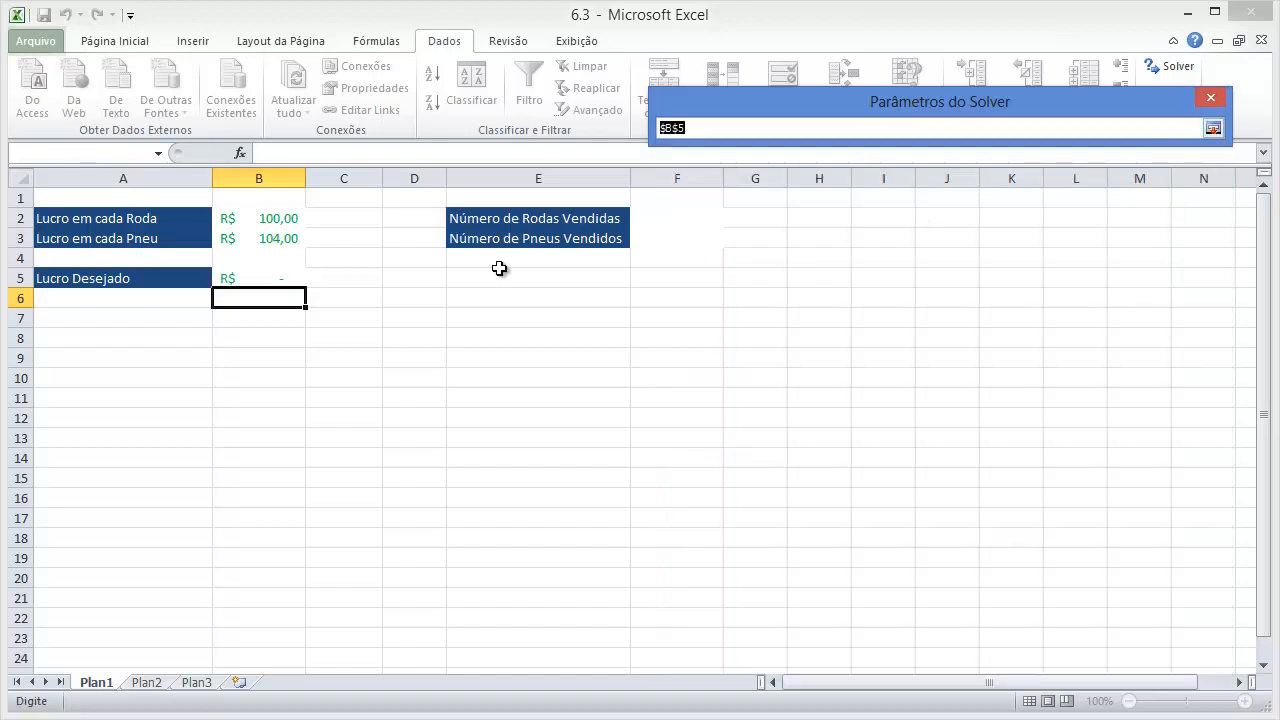
pyautogui.click(269, 277)
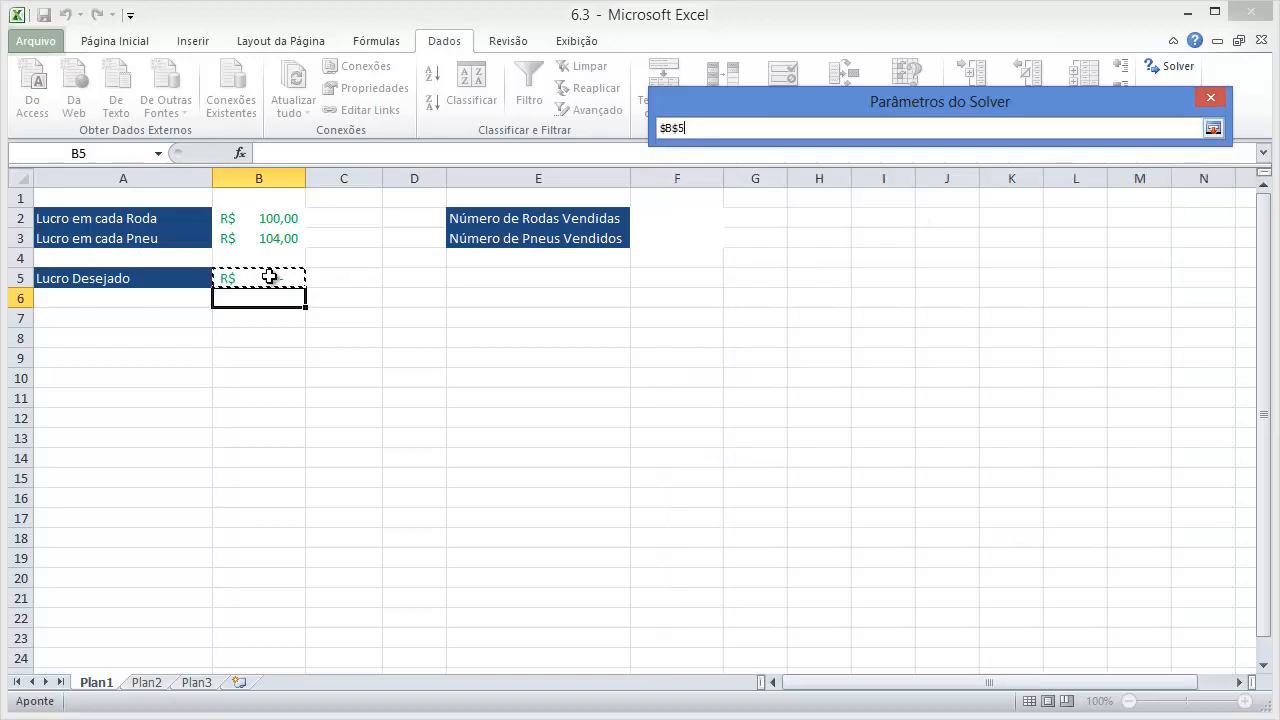
pyautogui.press('Return')
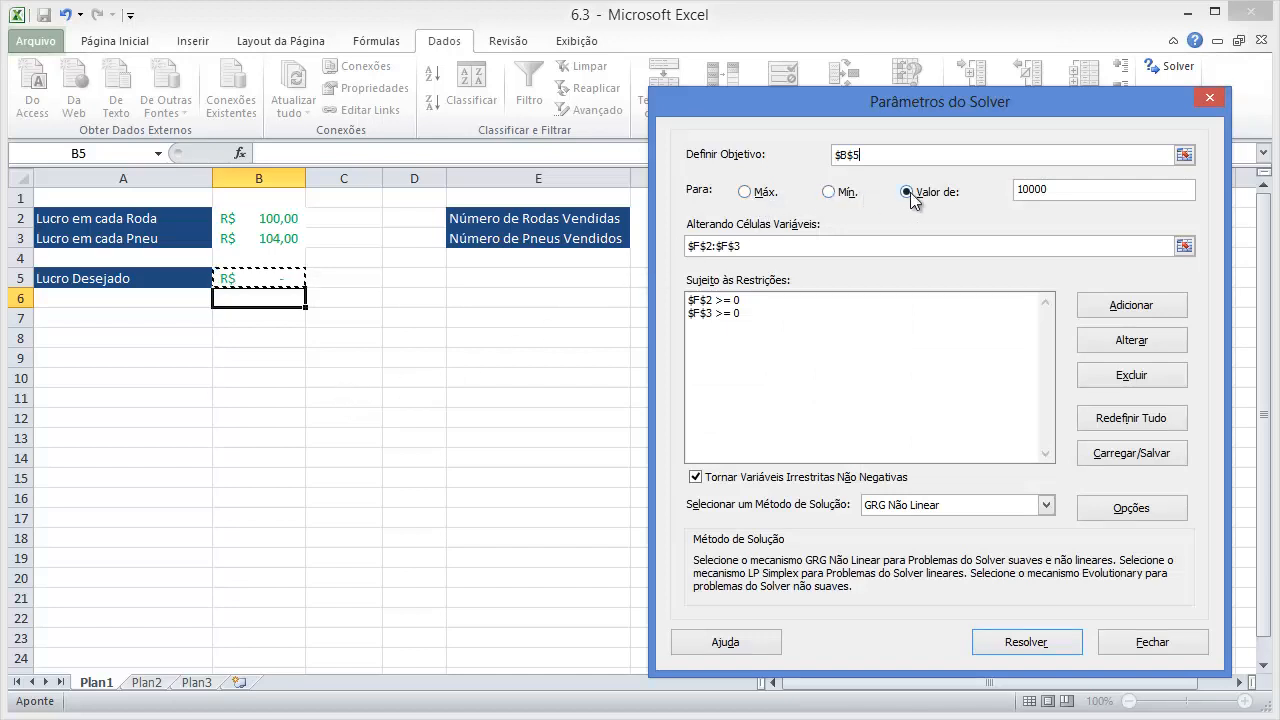
# Set the Solver objective's target value to 12000.
pyautogui.moveTo(1069, 195); pyautogui.dragTo(1005, 197)
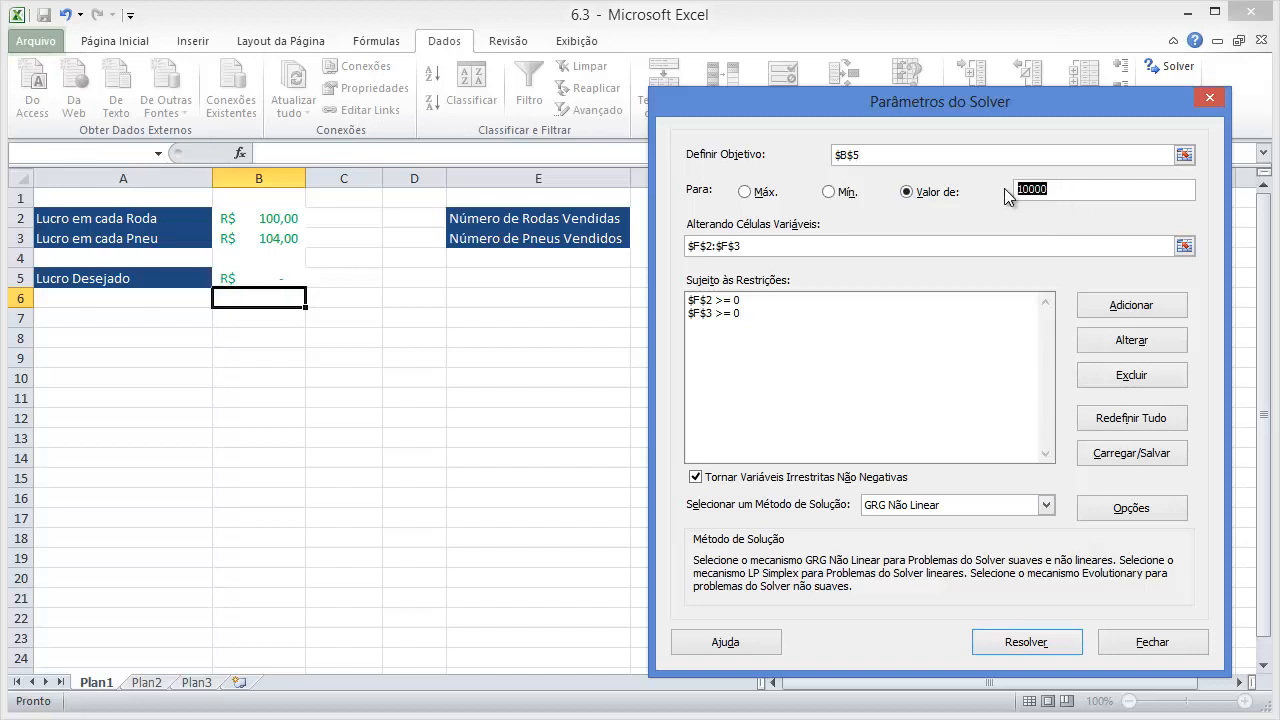
pyautogui.write('1')
pyautogui.write('0000')
pyautogui.write('00')
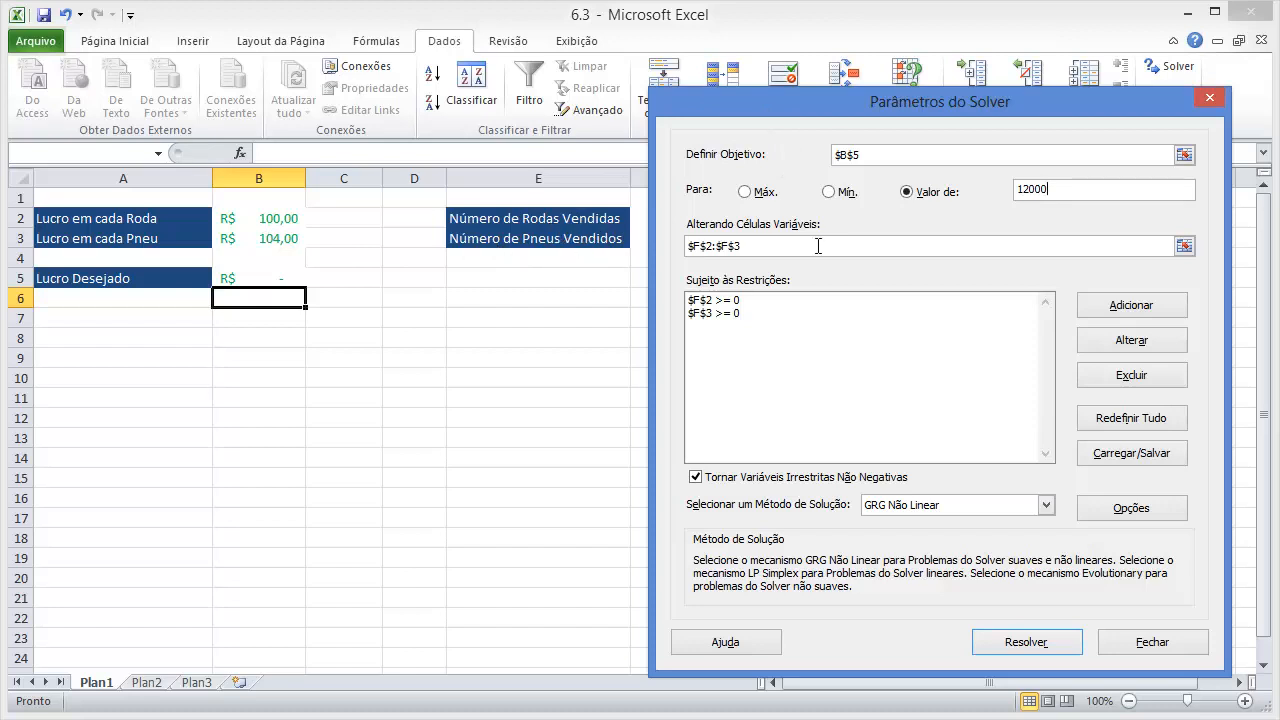
# Set the Solver's variable cells to the wheel and tire quantities in F2:F3.
pyautogui.click(1183, 246)
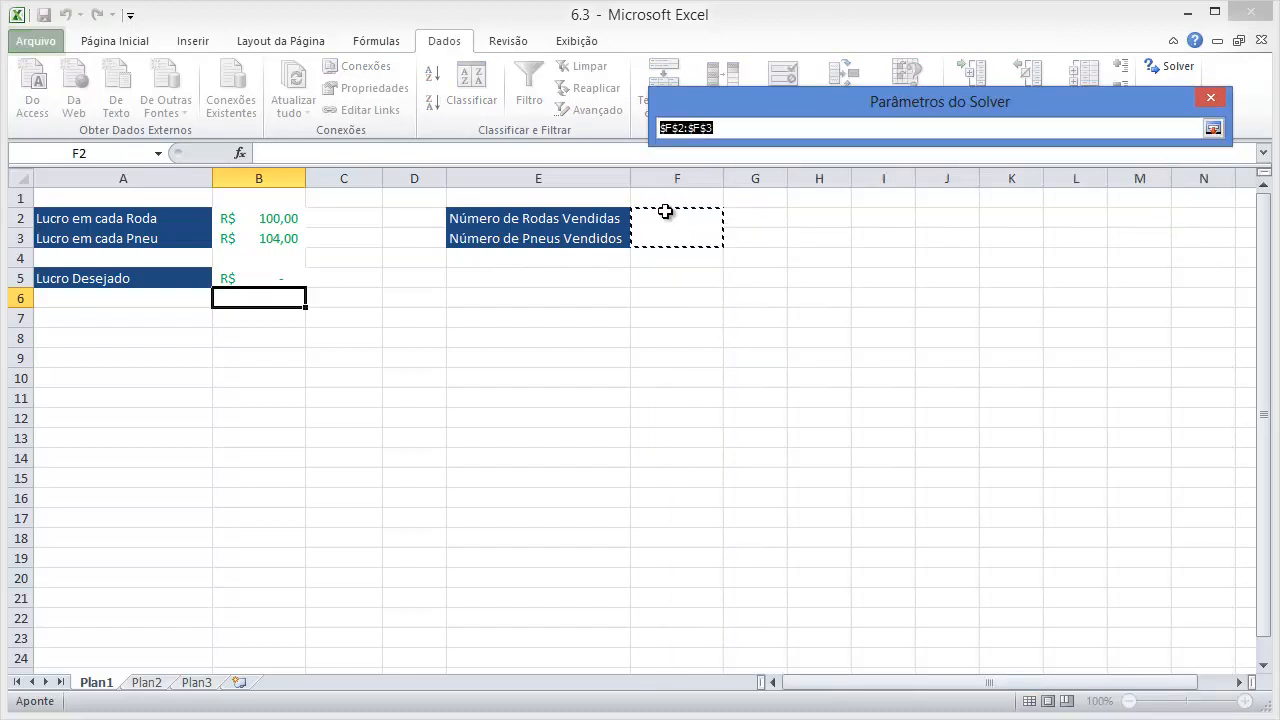
pyautogui.moveTo(665, 212); pyautogui.dragTo(660, 240)
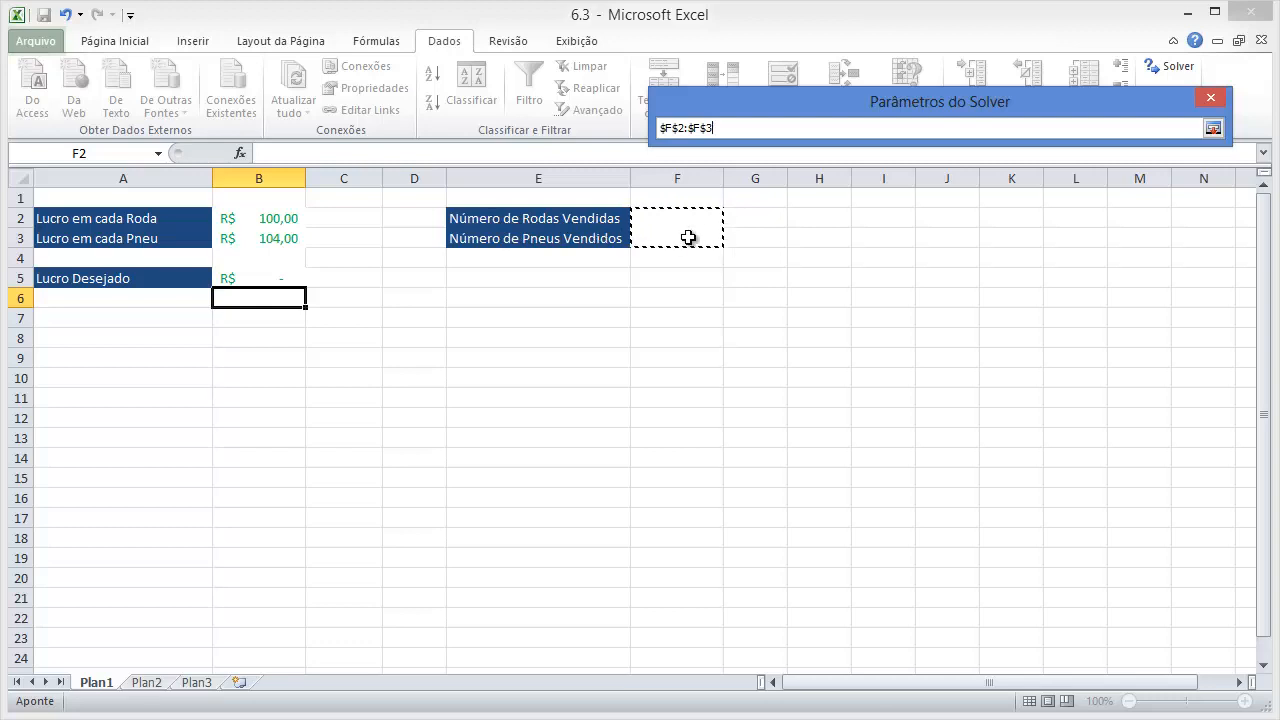
pyautogui.press('Return')
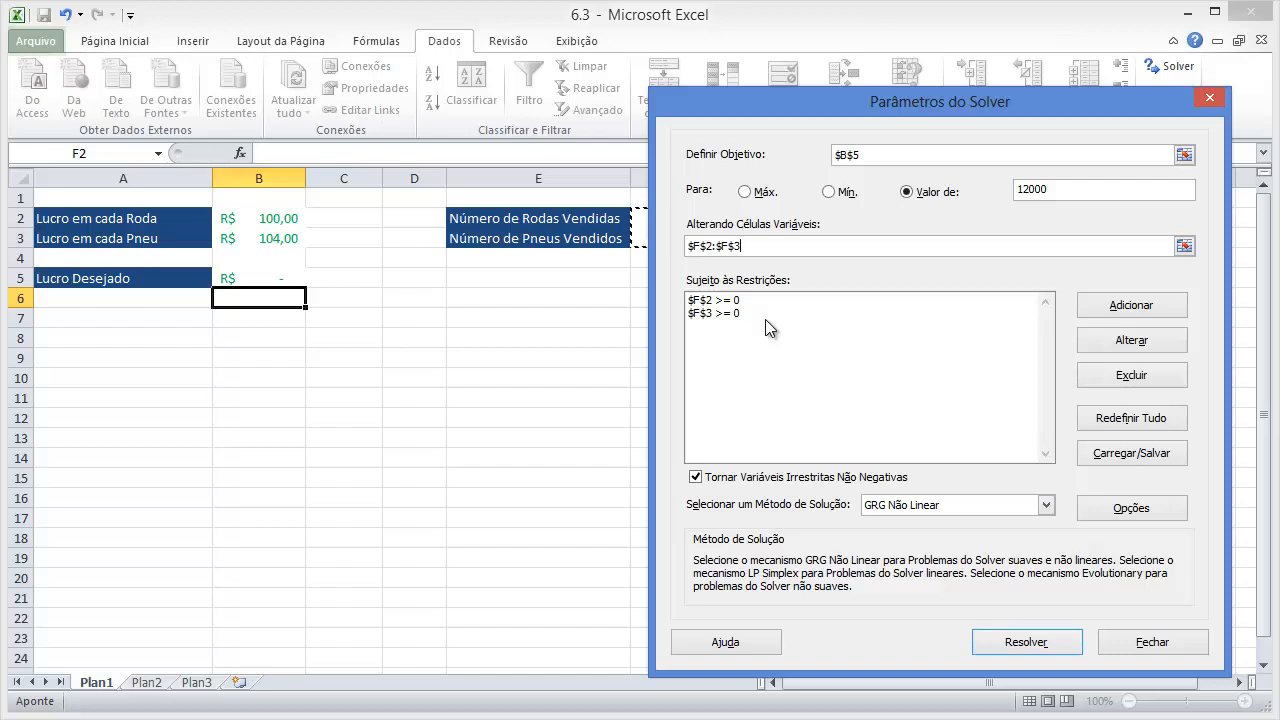
# Delete both existing constraints, $F$2 >= 0 and $F$3 >= 0, from the Solver model.
pyautogui.click(740, 301)
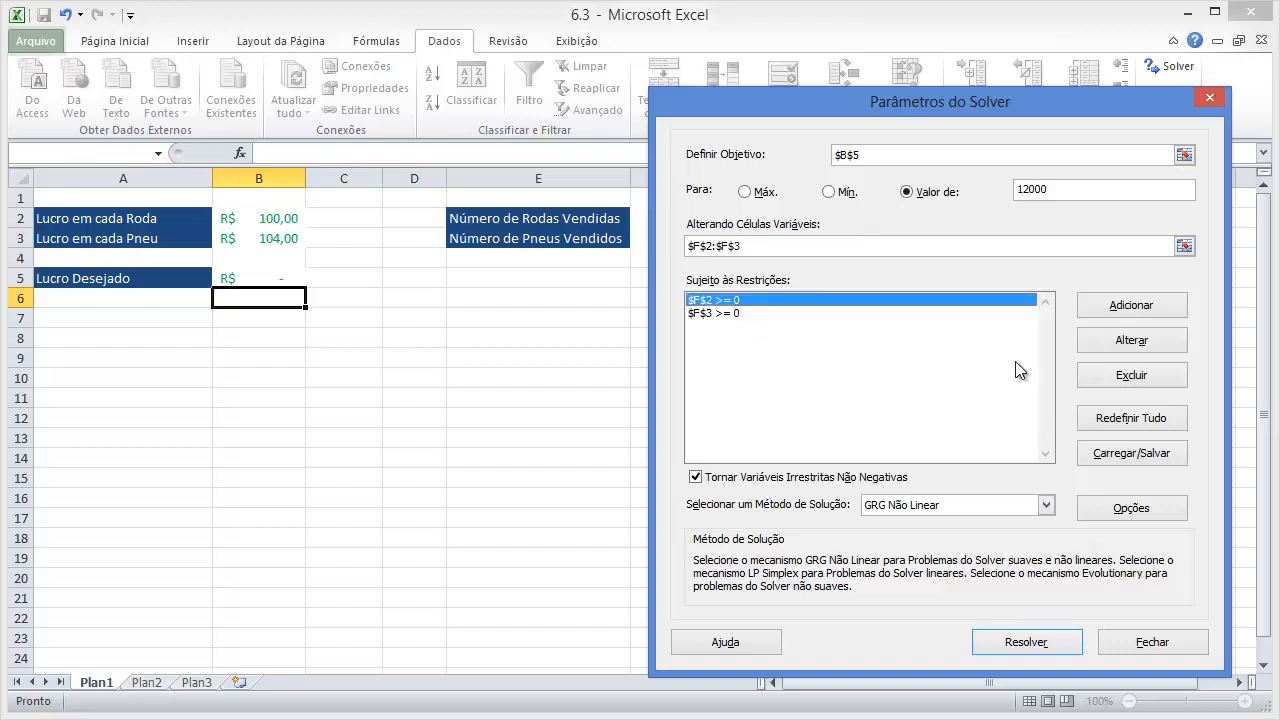
pyautogui.click(1137, 376)
pyautogui.click(722, 301)
pyautogui.click(1125, 377)
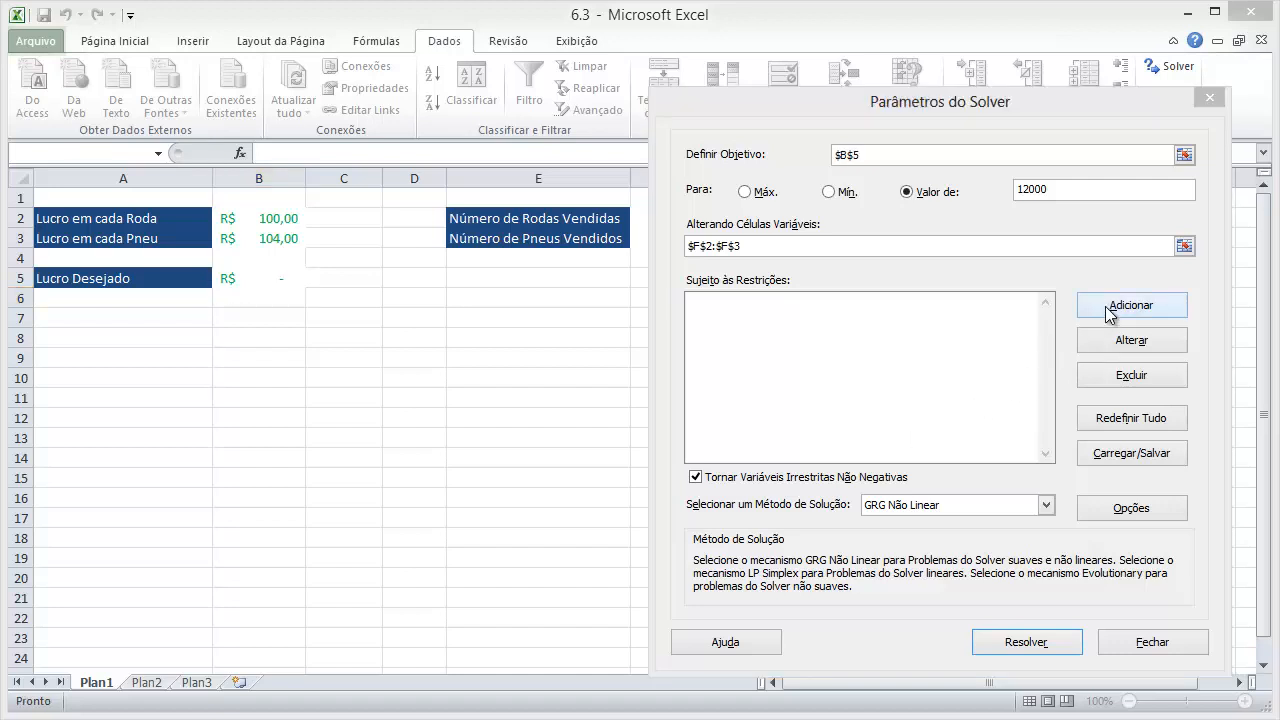
# Add a Solver constraint requiring cell F2 to be >= 0.
pyautogui.click(1110, 307)
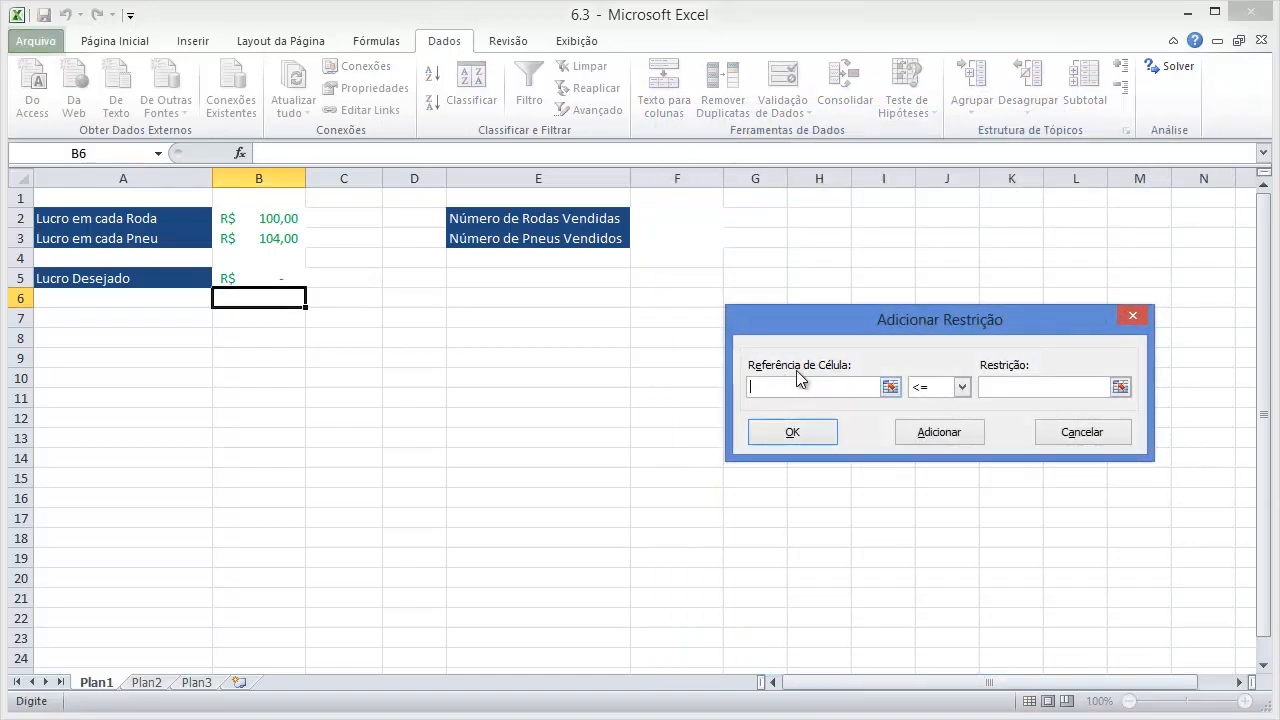
pyautogui.click(890, 387)
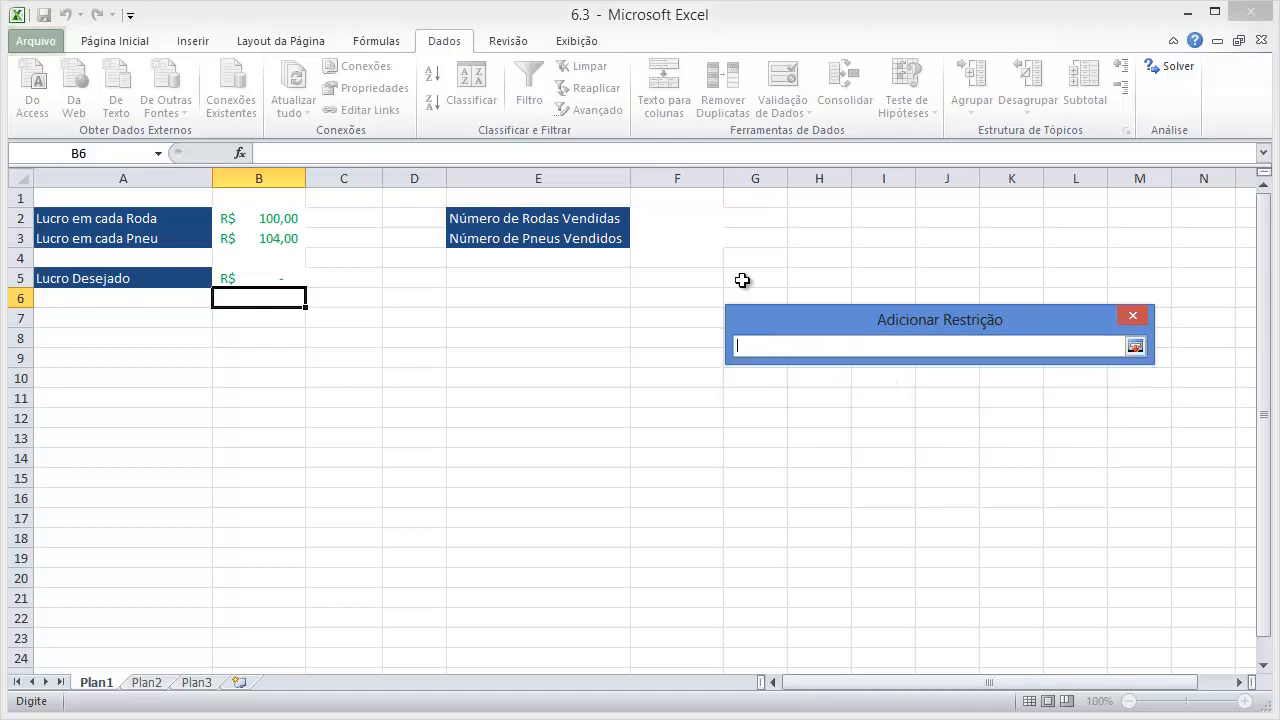
pyautogui.click(655, 216)
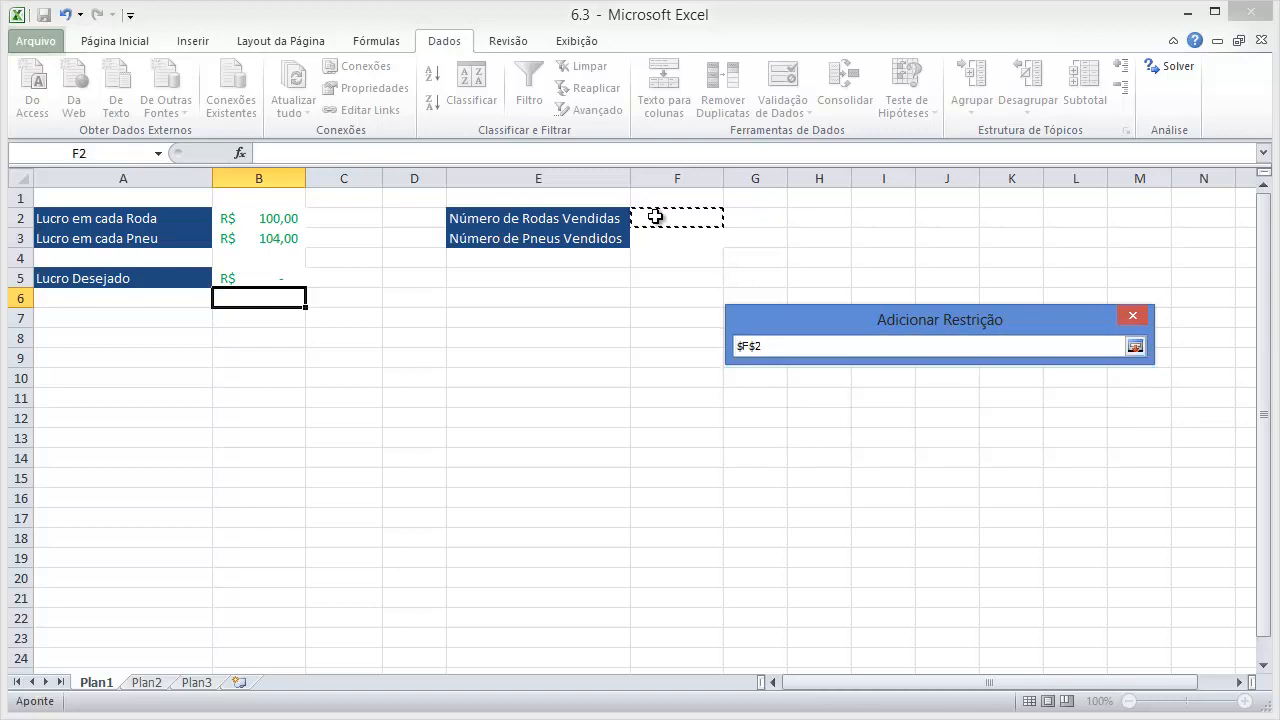
pyautogui.press('Return')
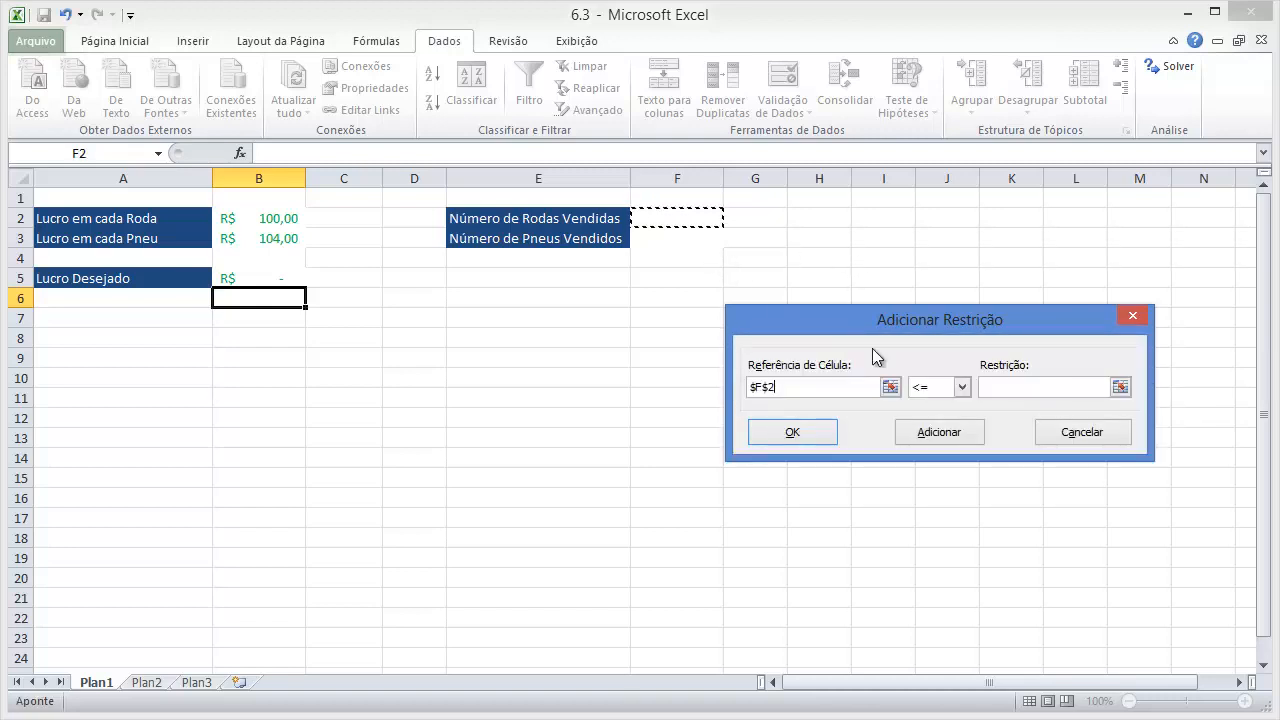
pyautogui.click(943, 388)
pyautogui.click(937, 430)
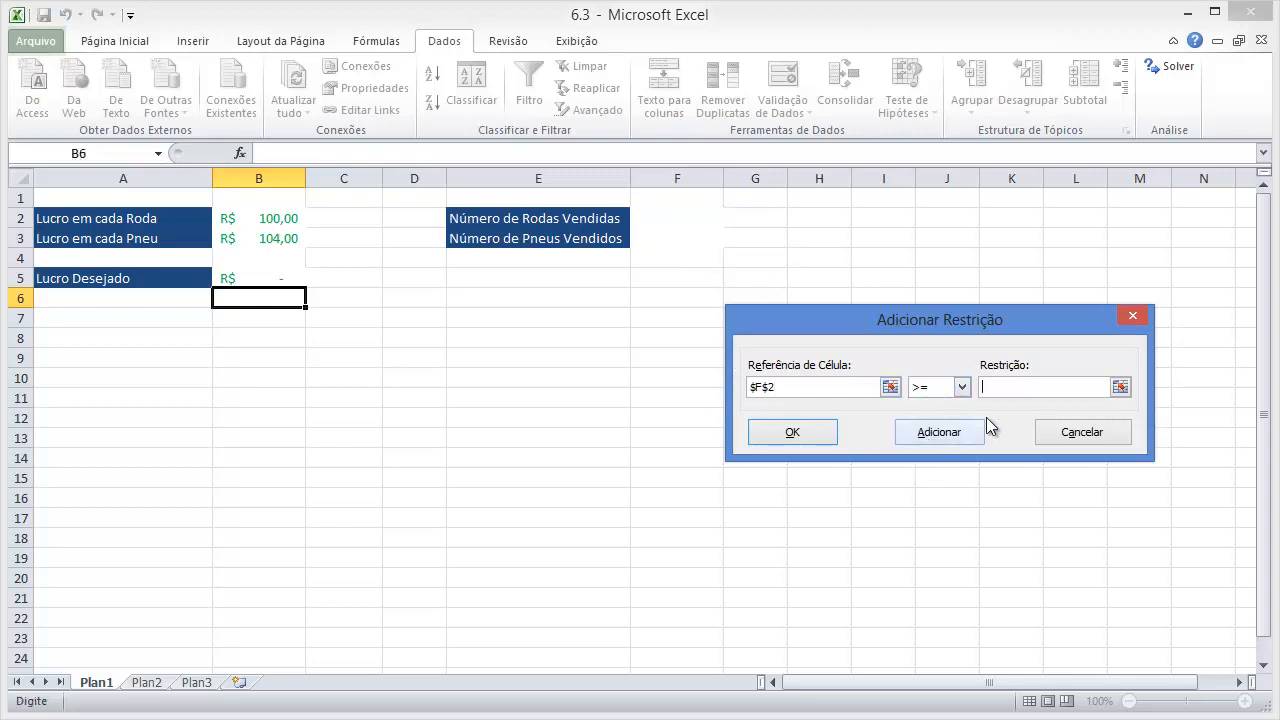
pyautogui.write('0')
pyautogui.click(829, 435)
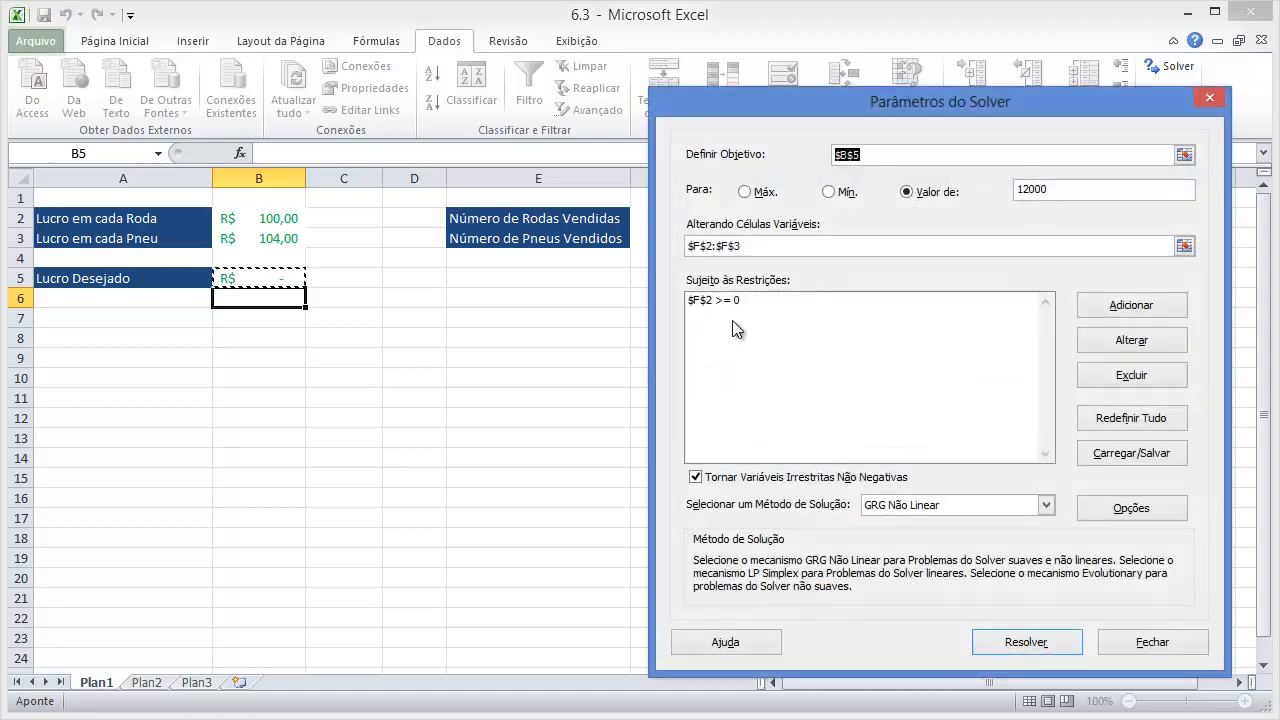
# Add a Solver constraint requiring the tire quantity in cell F3 to be >= 0.
pyautogui.click(1135, 309)
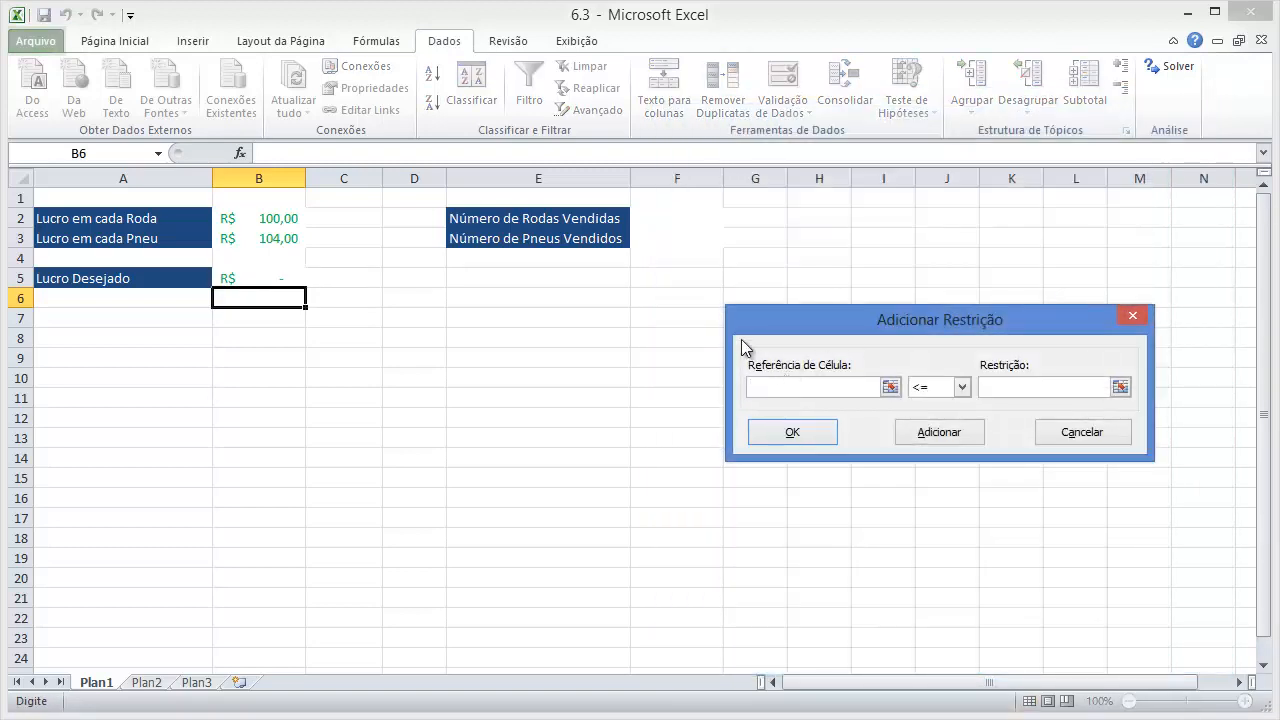
pyautogui.click(890, 386)
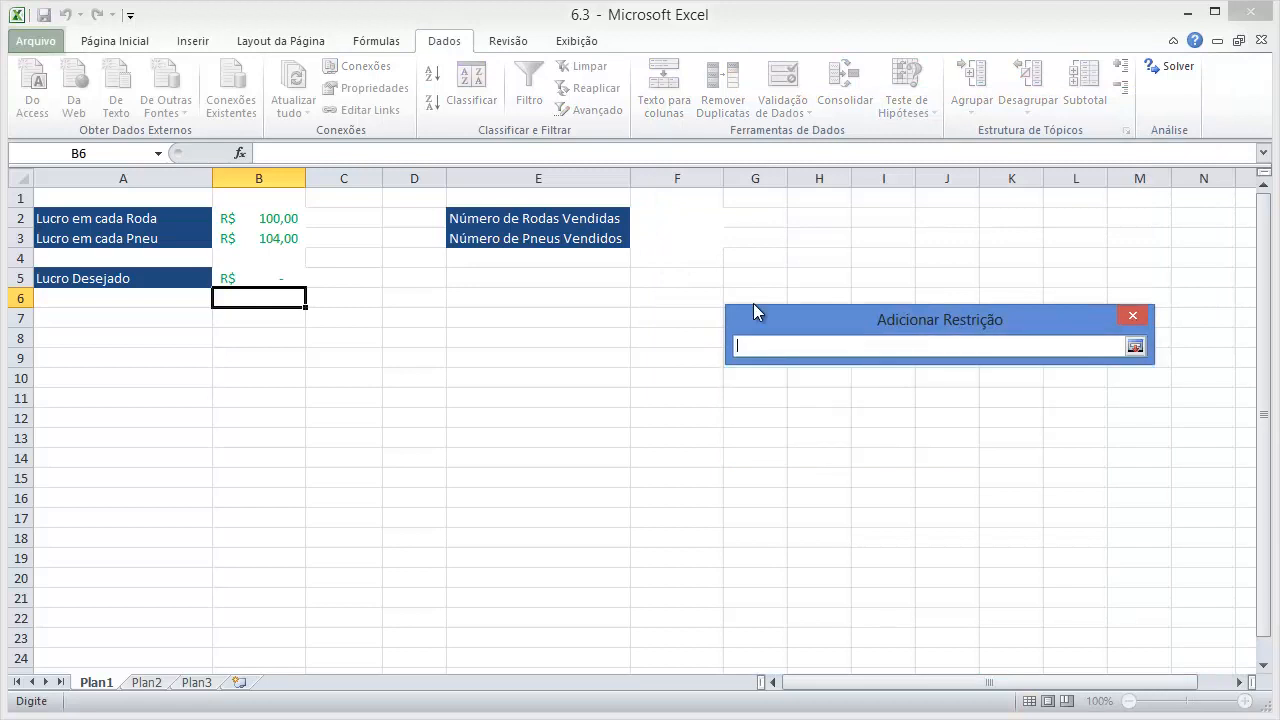
pyautogui.click(680, 238)
pyautogui.press('Return')
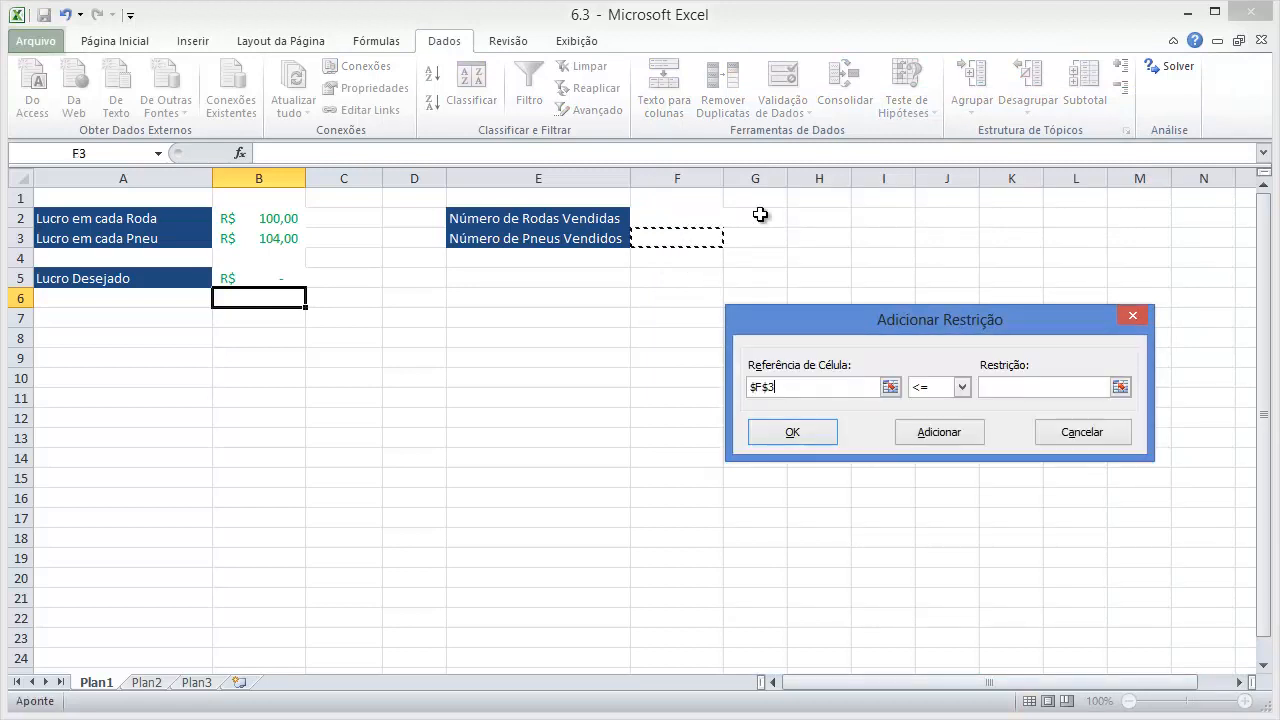
pyautogui.click(958, 388)
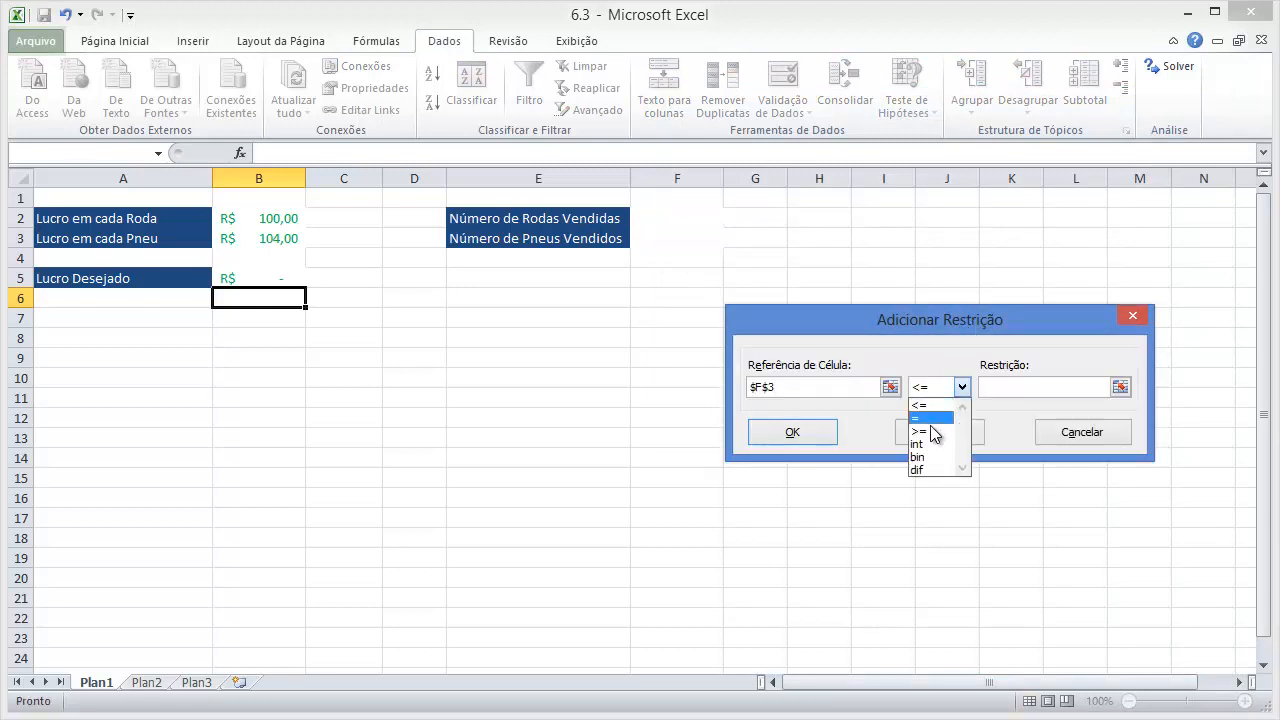
pyautogui.click(932, 430)
pyautogui.write('0')
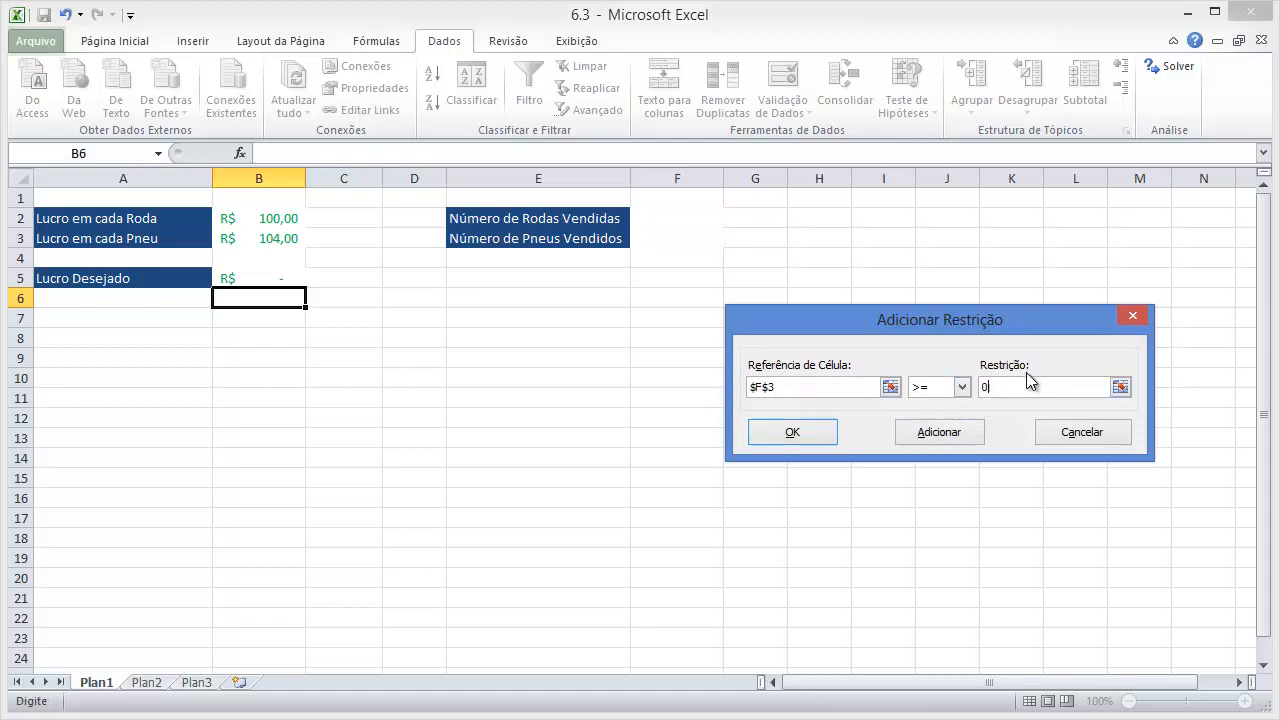
pyautogui.click(817, 434)
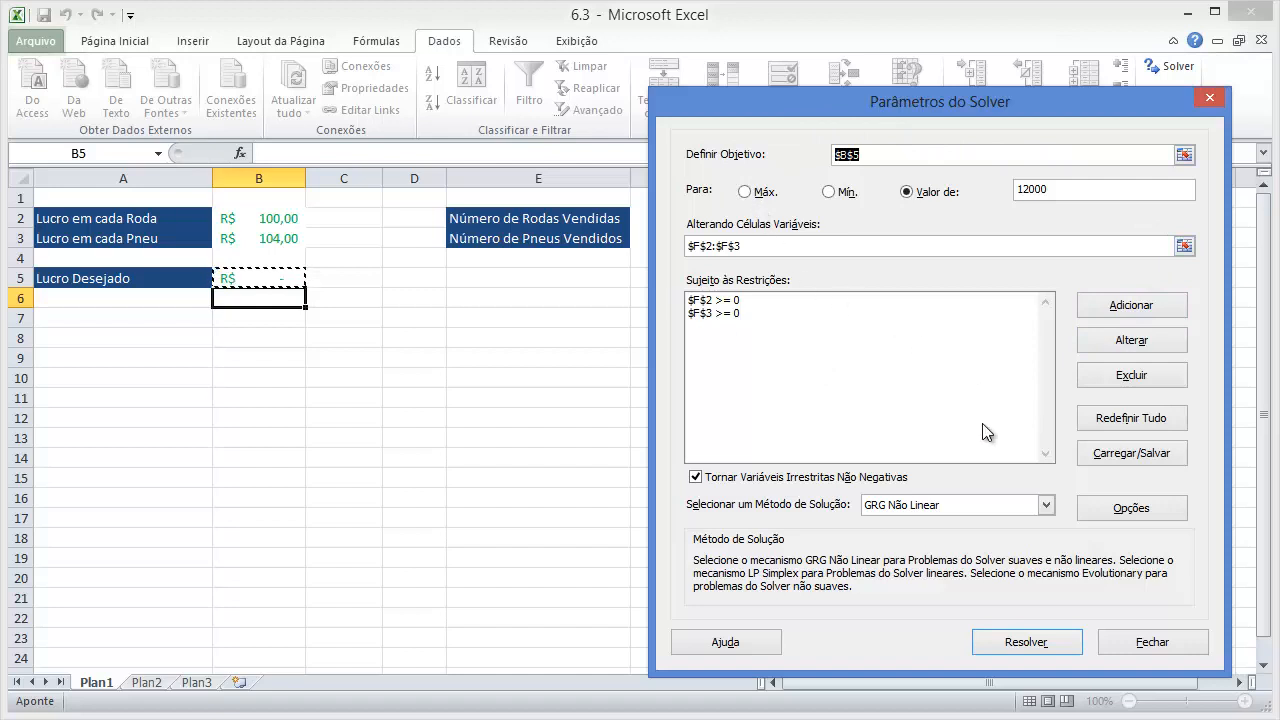
# Solve the model, keep the Solver solution in the worksheet, and select the wheel quantity in F2.
pyautogui.click(1010, 635)
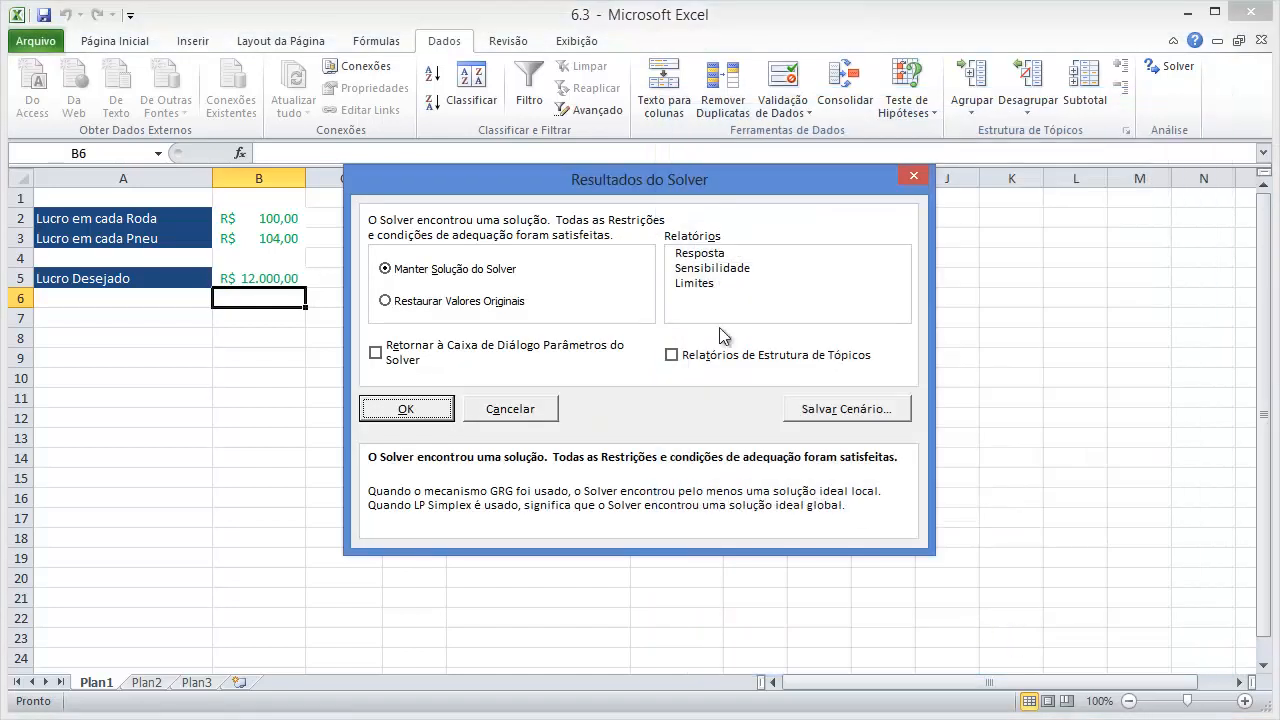
pyautogui.moveTo(607, 184); pyautogui.dragTo(852, 218)
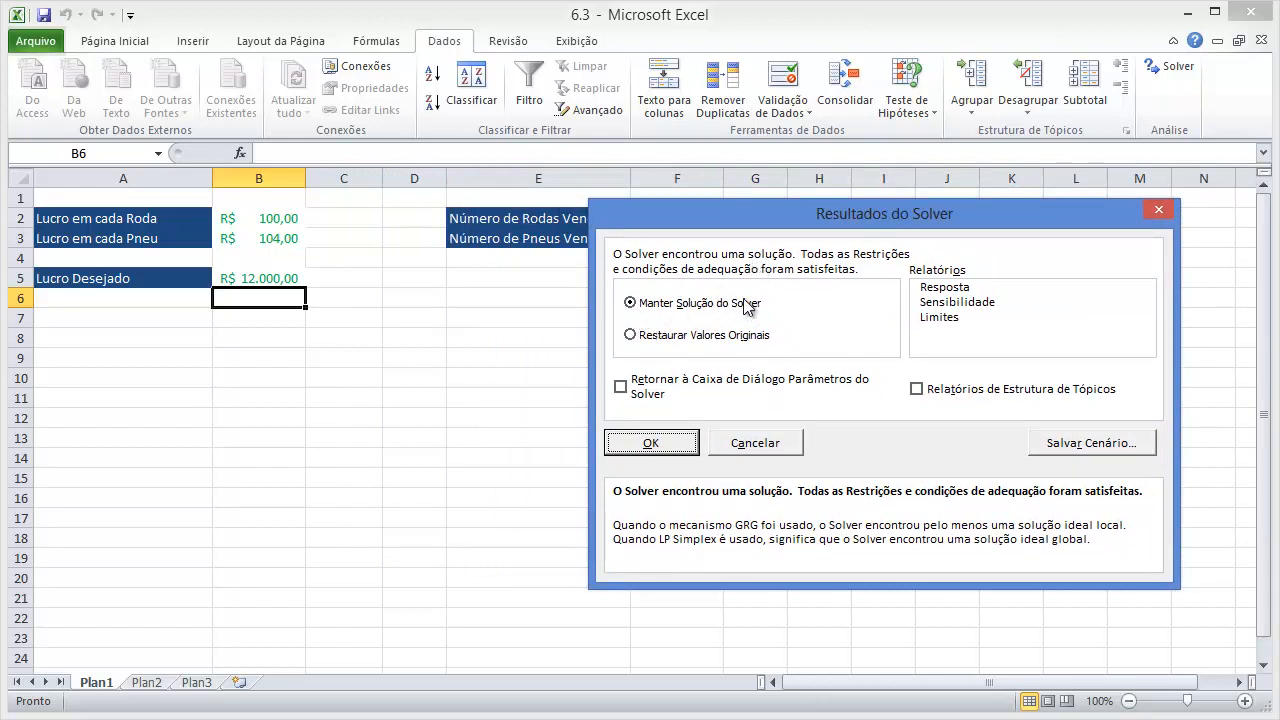
pyautogui.moveTo(754, 231); pyautogui.dragTo(749, 320)
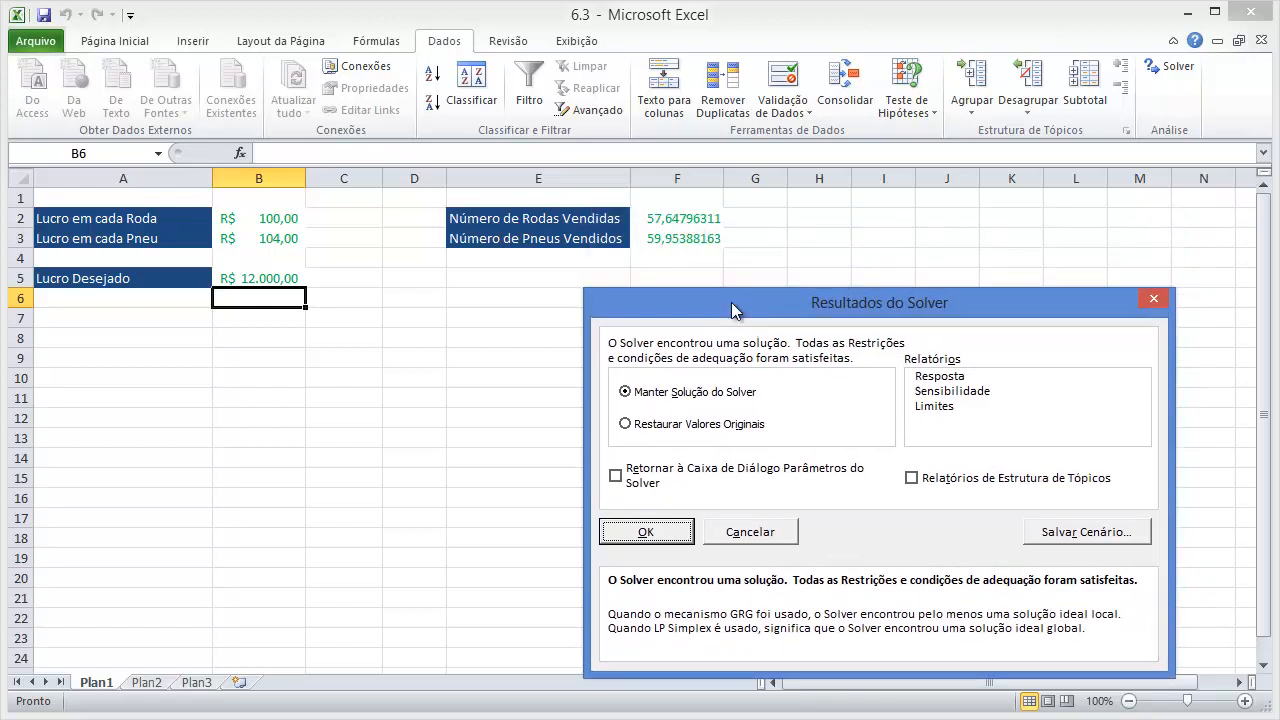
pyautogui.moveTo(731, 302); pyautogui.dragTo(805, 216)
pyautogui.click(726, 444)
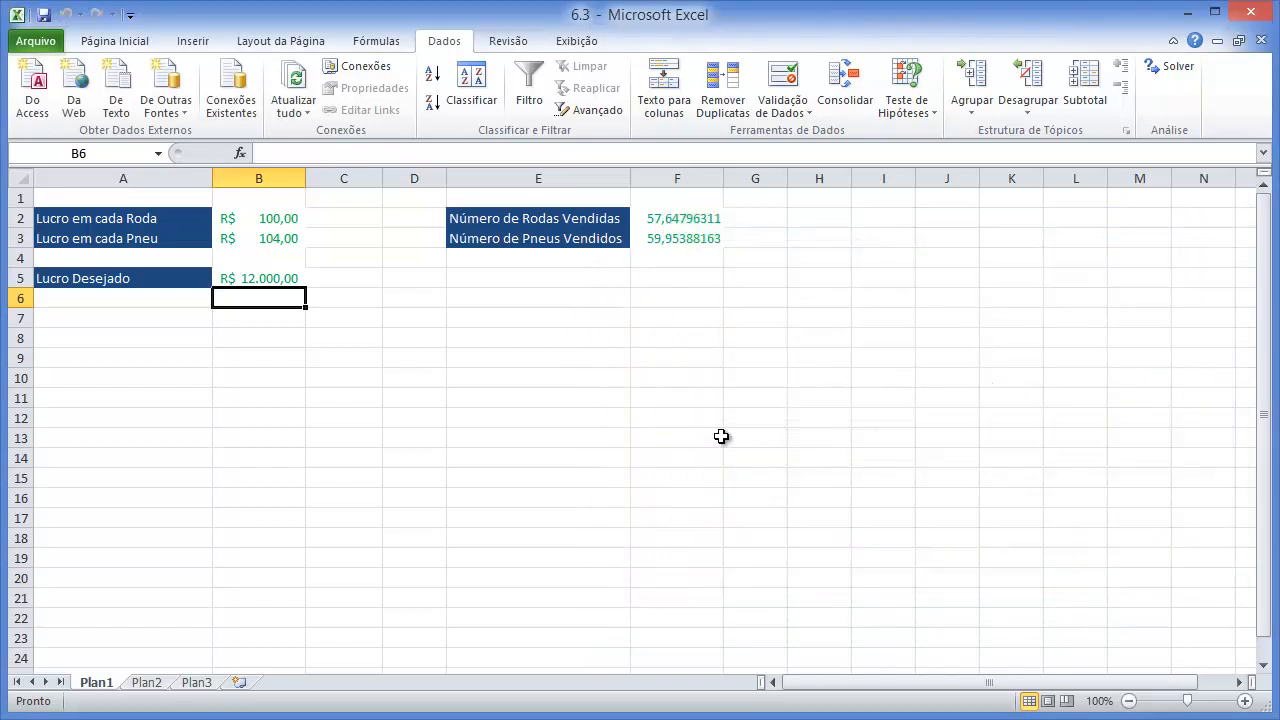
pyautogui.click(681, 222)
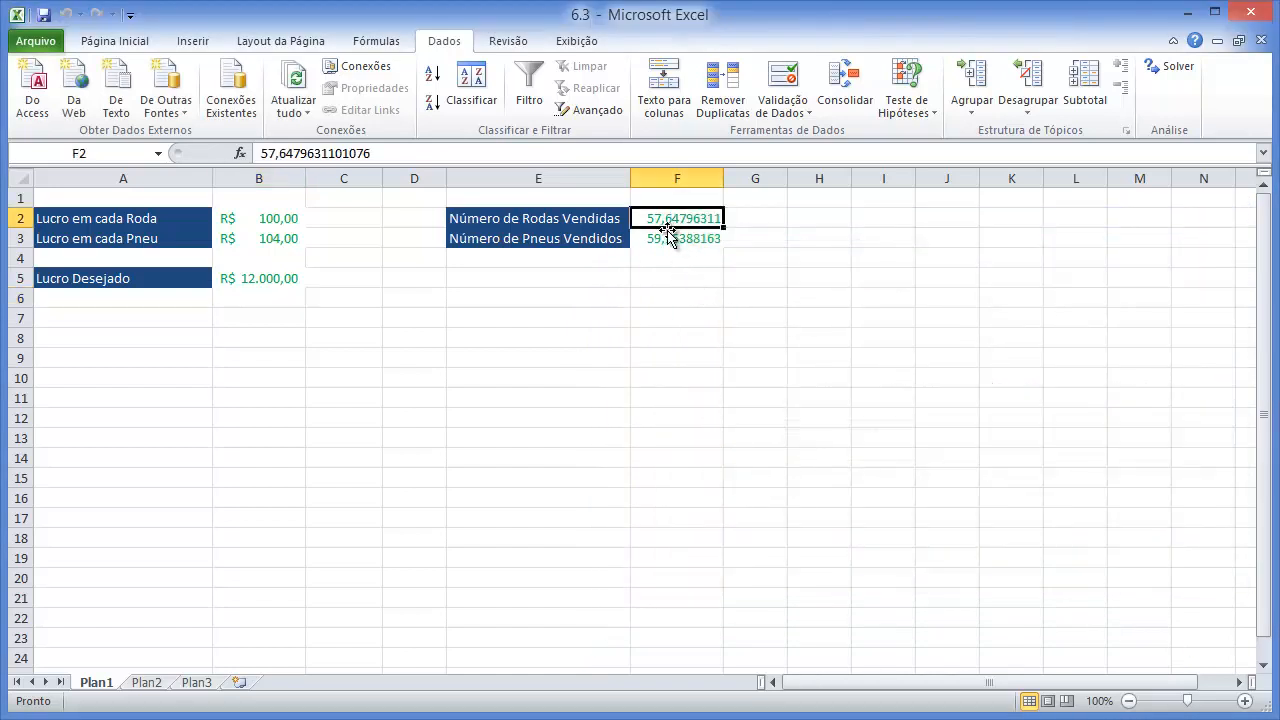